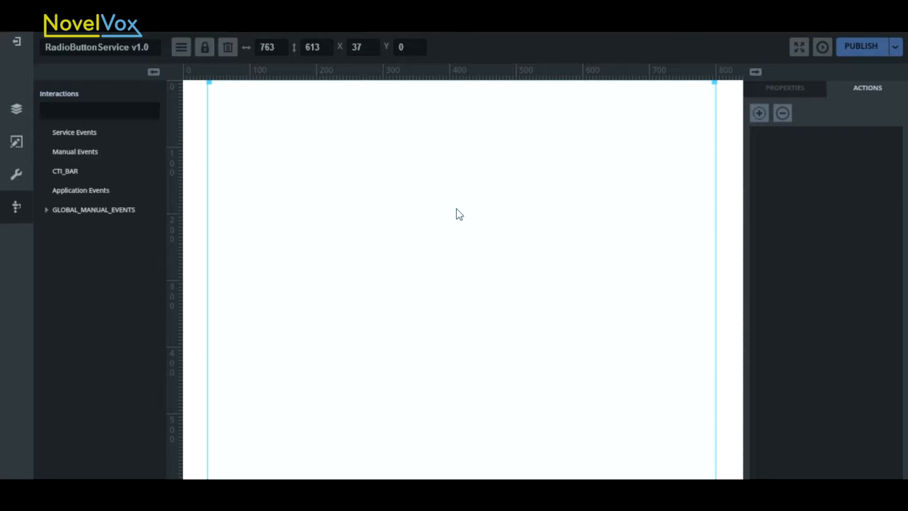
- Filter the accounts grid in the running RadioButtonService page by the Credit and Debit transaction types in turn
click(598, 44)
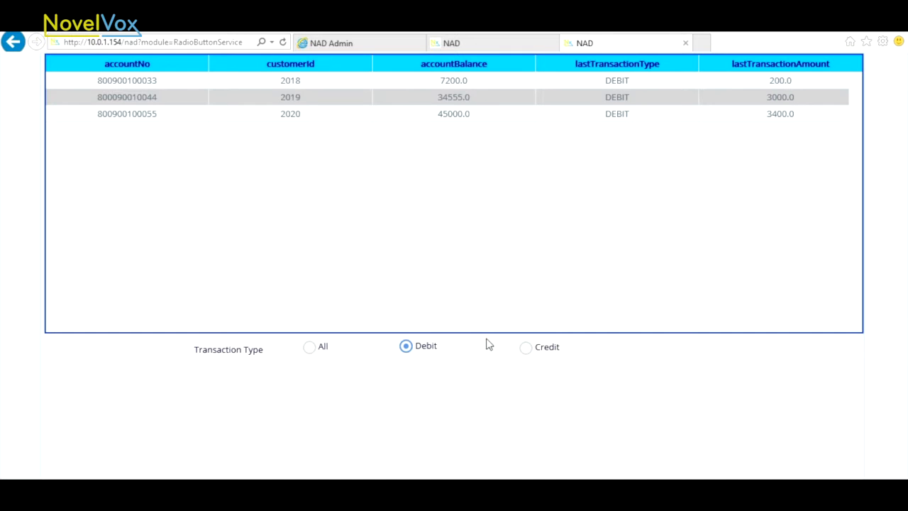
click(526, 348)
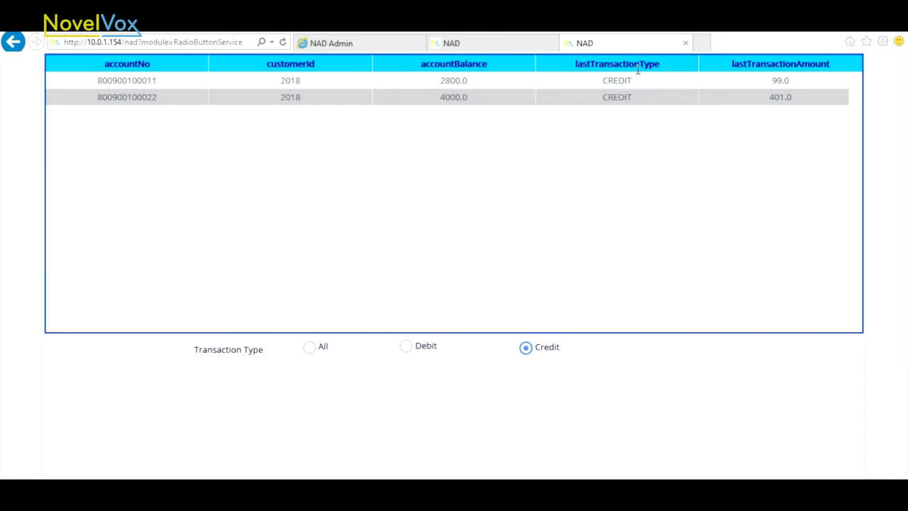
click(434, 345)
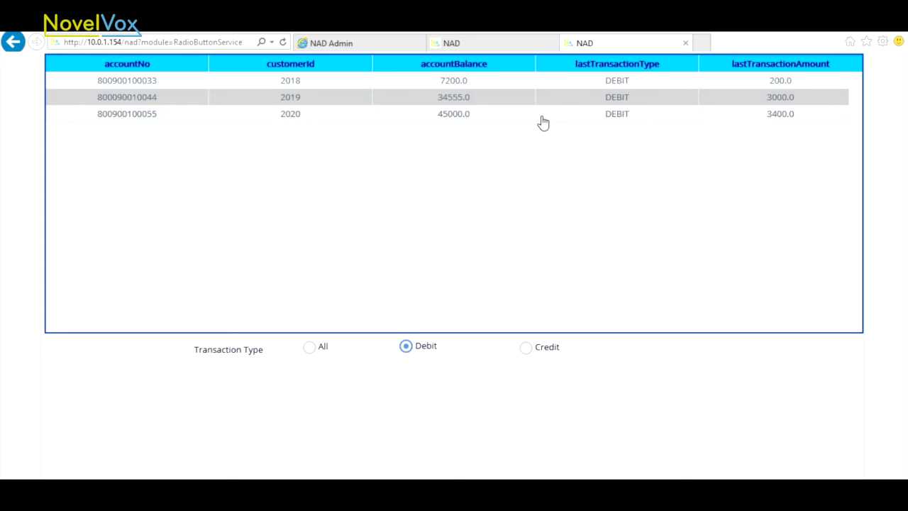
- Switch to NAD Admin and add a data grid about 744 by 309 near the top of the frame, at X 0, Y 14
click(367, 47)
click(16, 164)
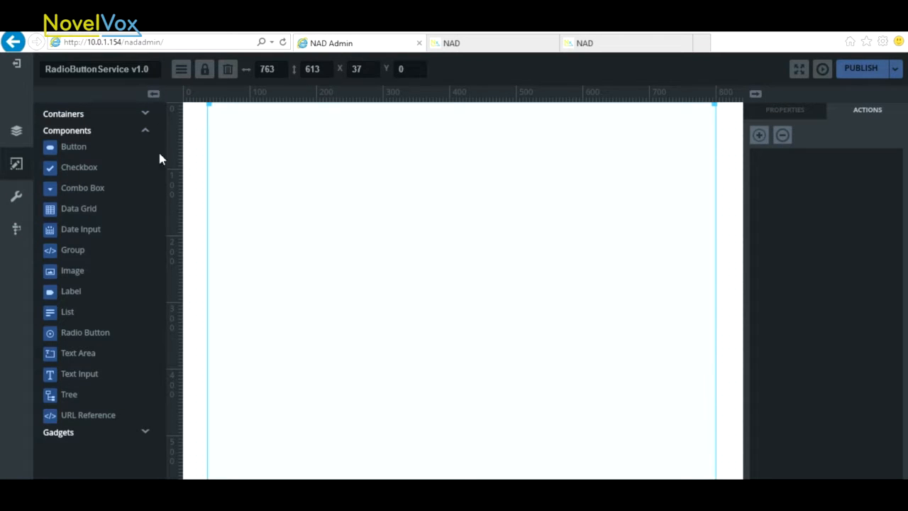
drag(79, 209, 333, 147)
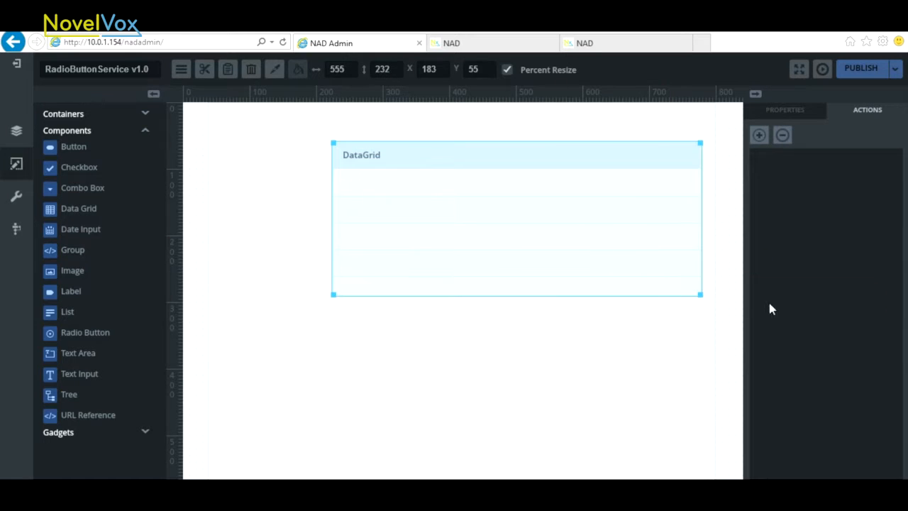
drag(360, 193, 238, 167)
drag(577, 266, 704, 319)
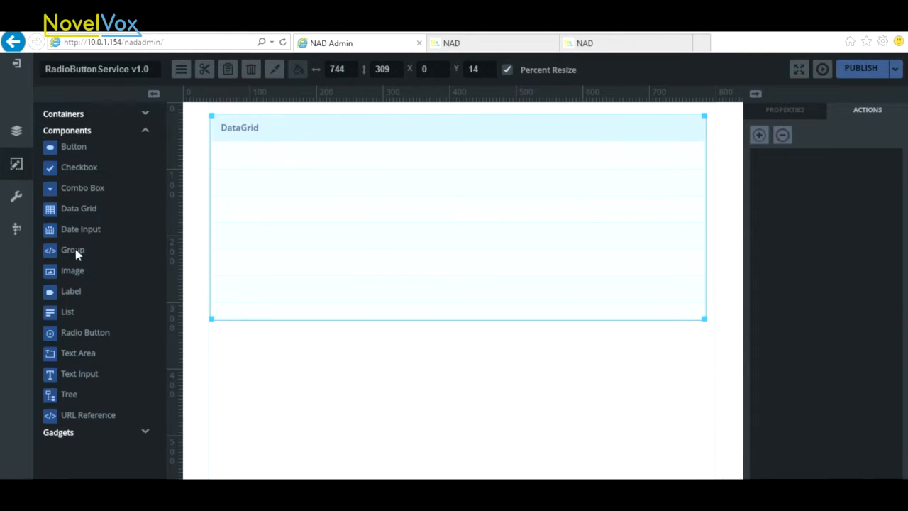
- Place three radio buttons in a row below the data grid and align them roughly
drag(81, 334, 351, 348)
drag(419, 359, 432, 367)
drag(370, 372, 369, 368)
drag(477, 376, 477, 374)
drag(397, 367, 398, 363)
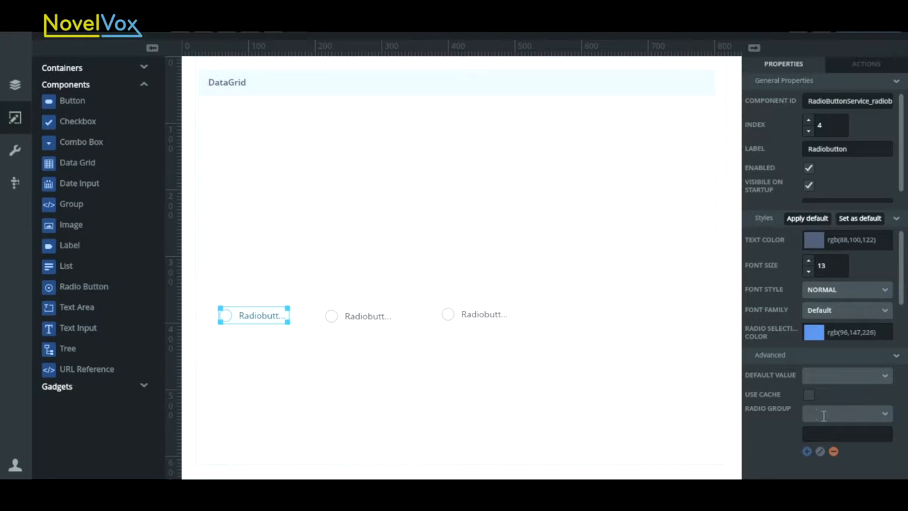
- Create a radio group named Transactiontype from the first radio button's advanced properties
click(825, 414)
click(832, 436)
text(Transactiontype)
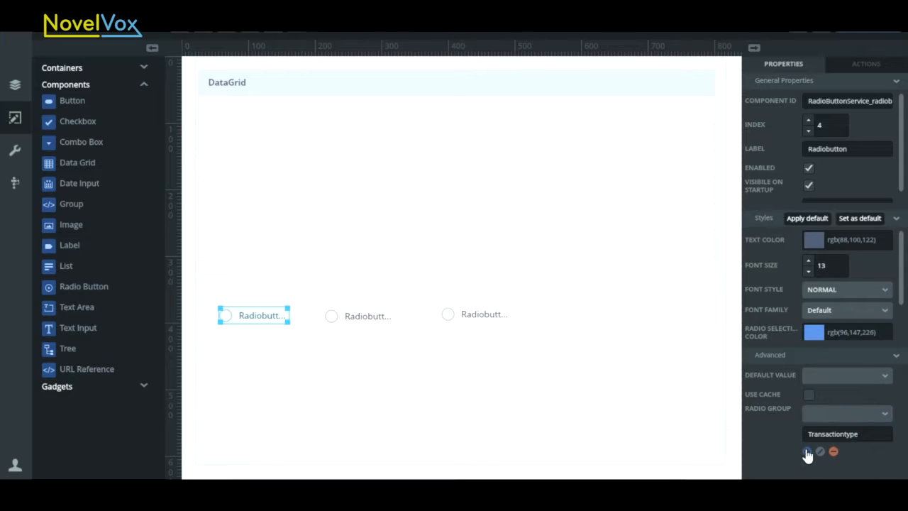
click(808, 452)
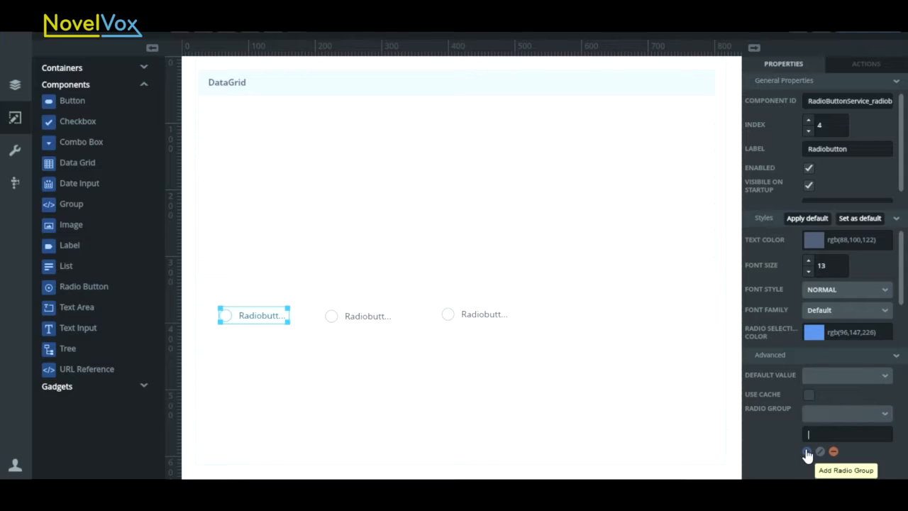
click(885, 415)
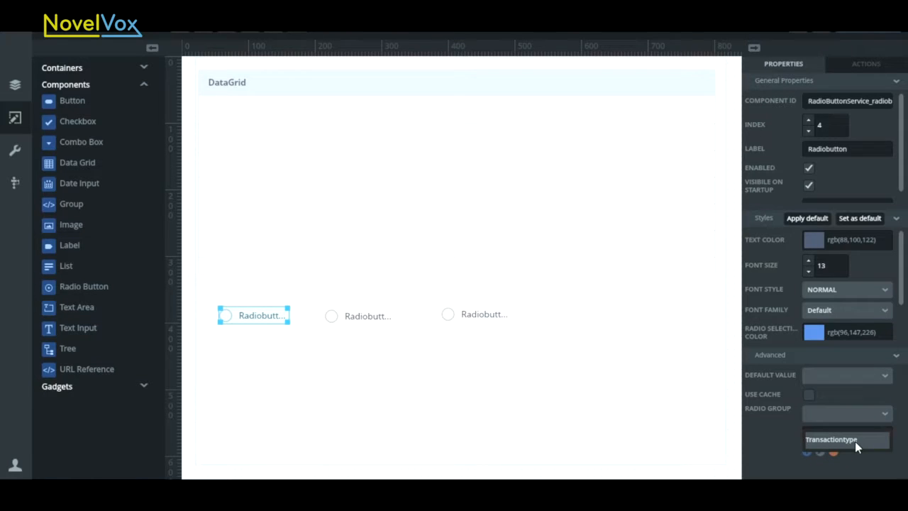
click(440, 355)
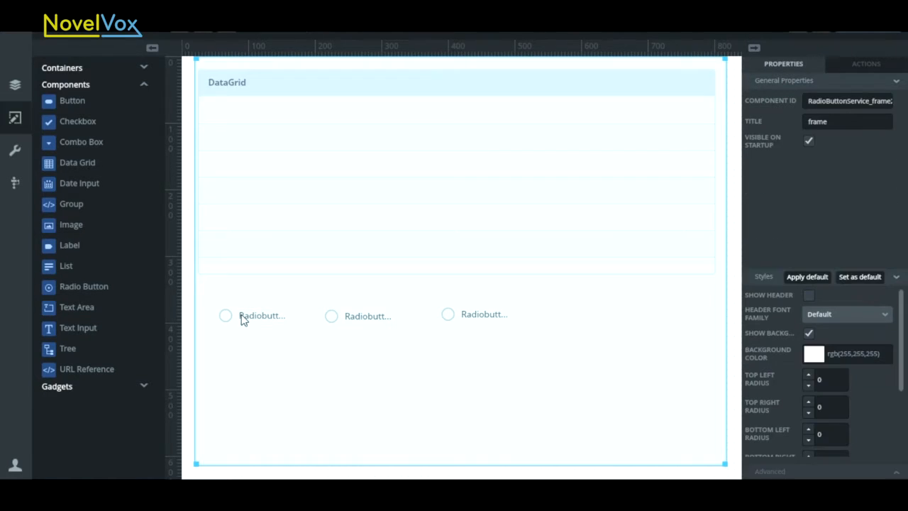
- Set the first radio button's label and component ID to All and assign it to the Transactiontype radio group
click(261, 320)
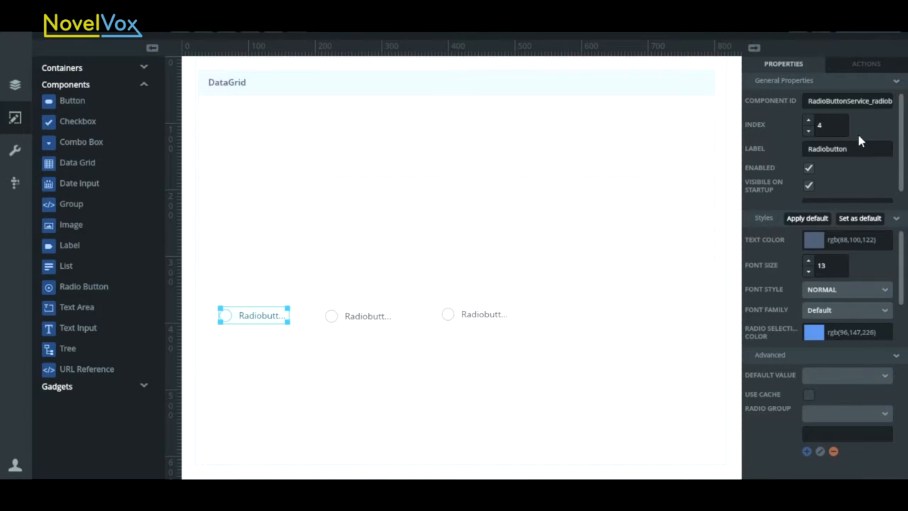
double_click(829, 149)
text(All)
key(ctrl+a)
key(ctrl+c)
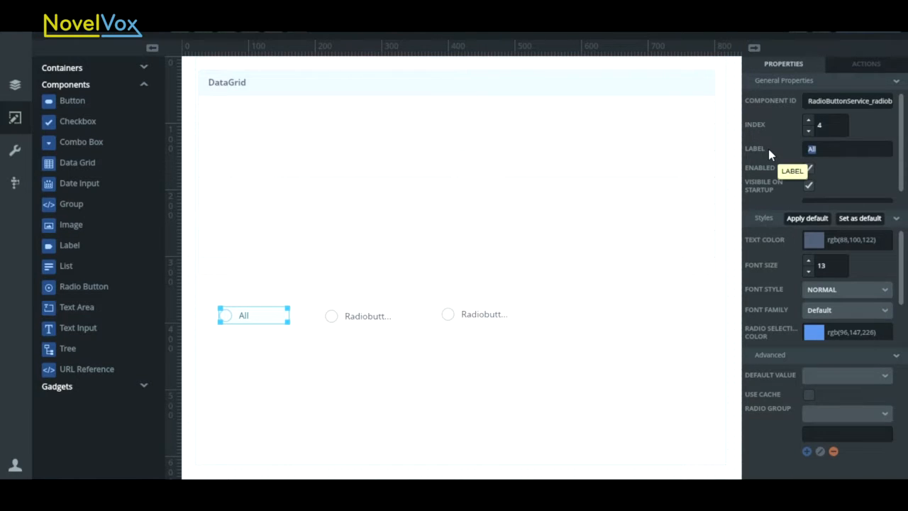
double_click(807, 103)
key(ctrl+v)
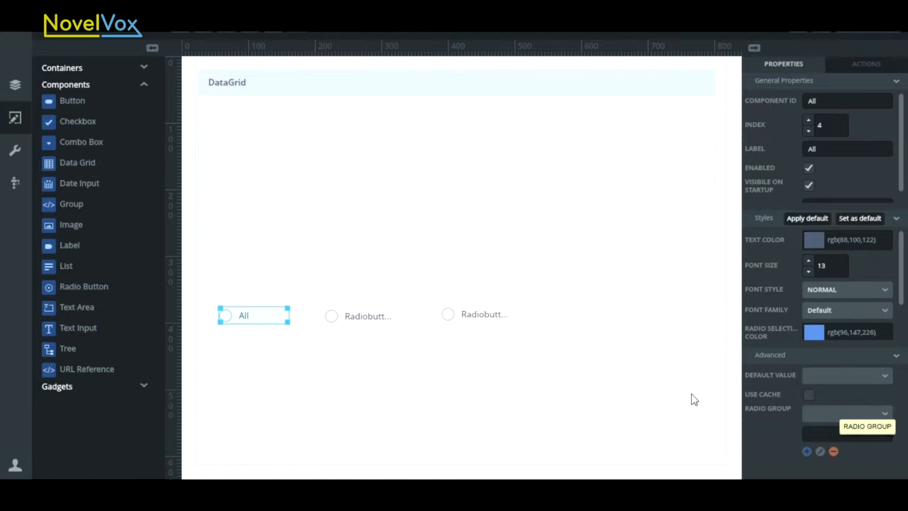
click(887, 419)
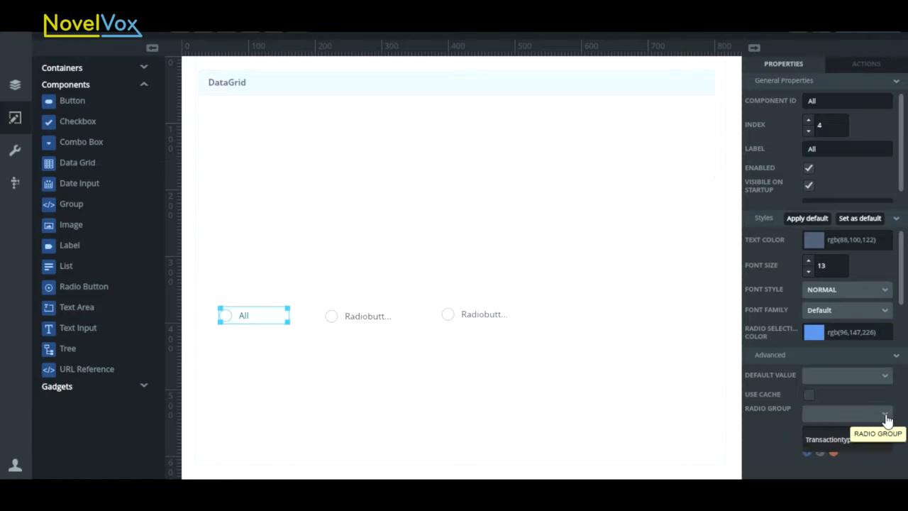
click(847, 437)
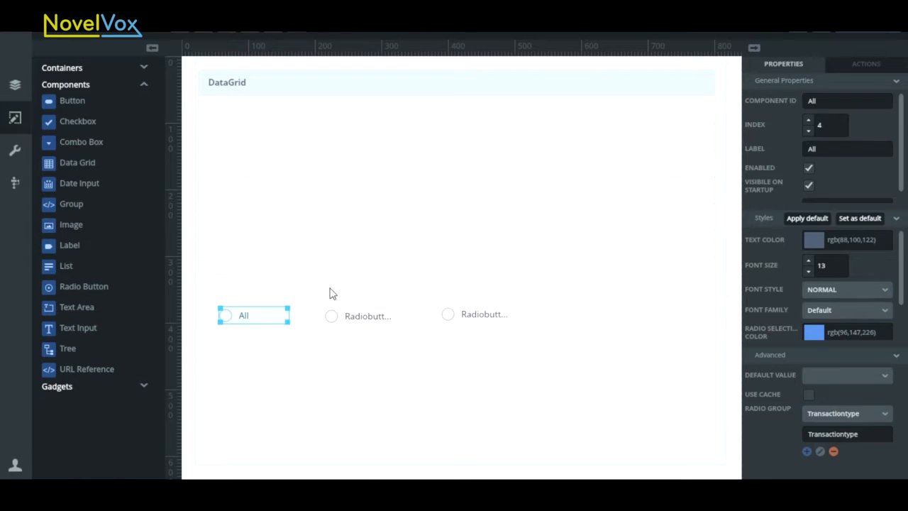
- Set the middle radio button's label and component ID to Credit and assign it to the Transactiontype radio group
click(349, 321)
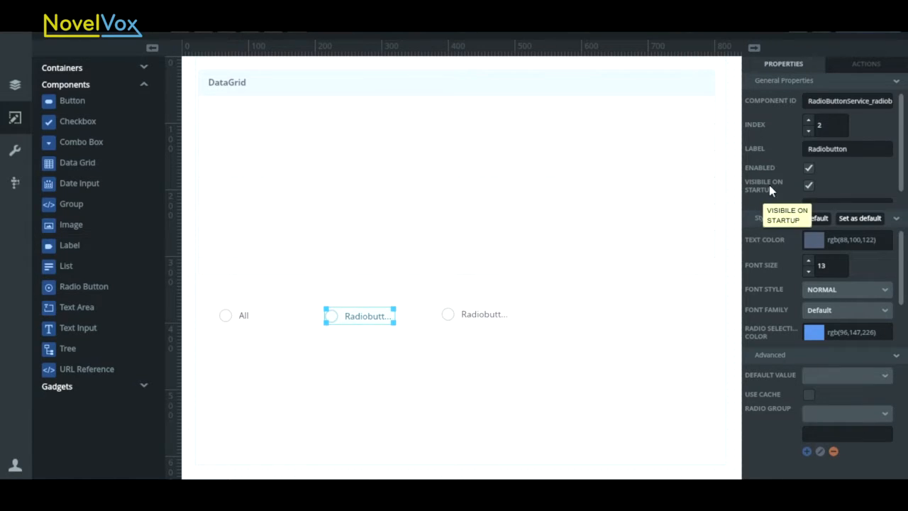
drag(856, 150, 781, 144)
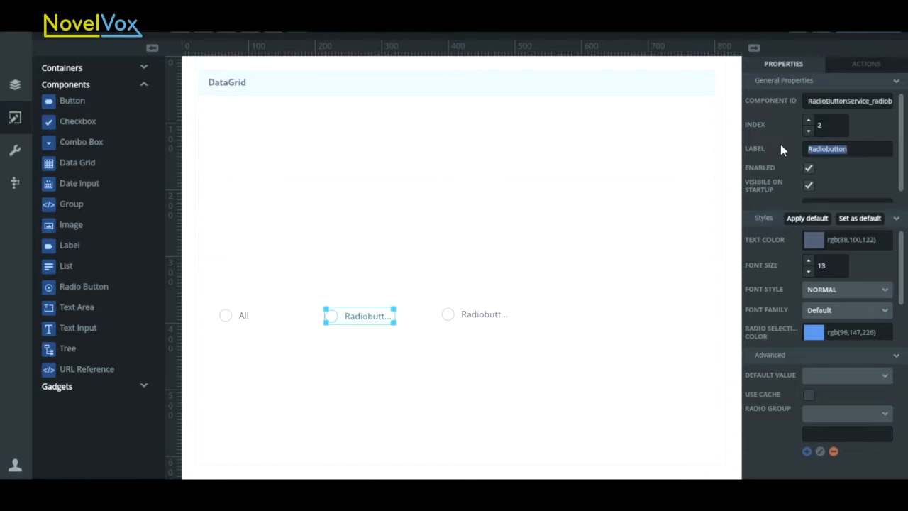
text(Credit)
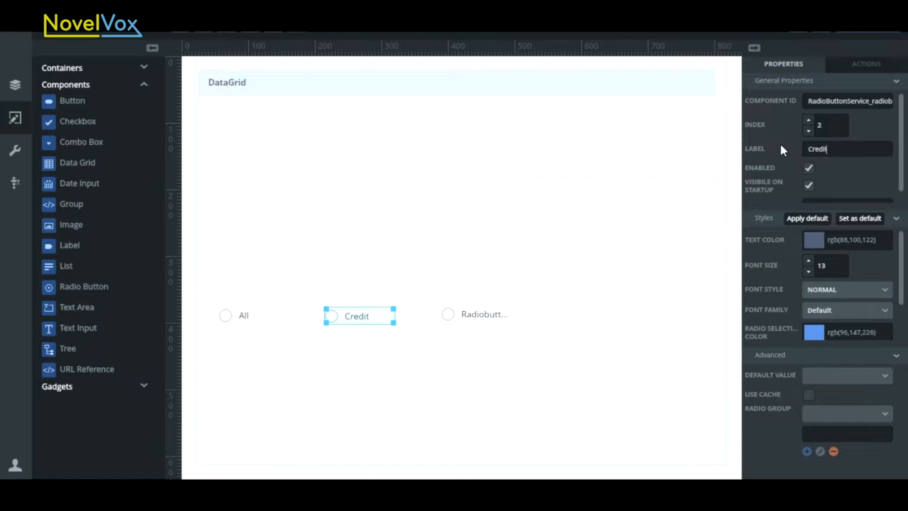
double_click(808, 100)
text(Credit)
click(796, 435)
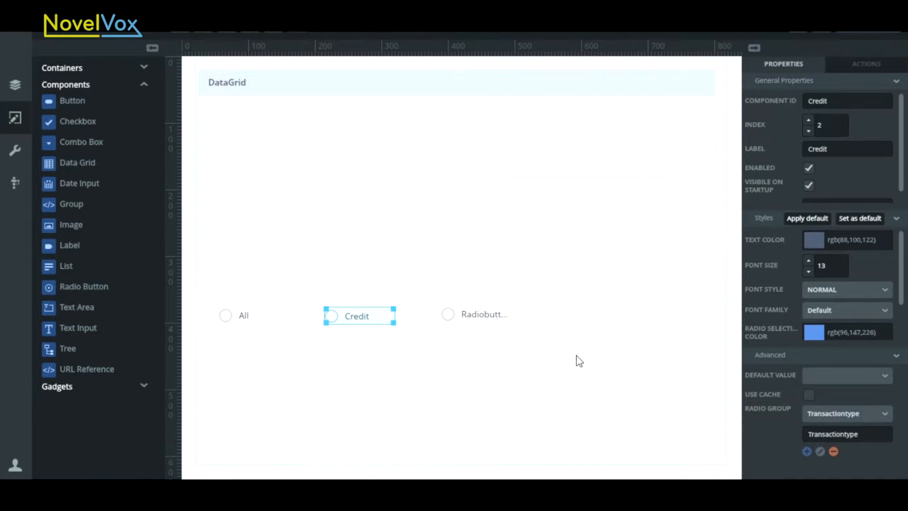
- Set the third radio button's label and component ID to Debit and assign it to the Transactiontype radio group
click(496, 316)
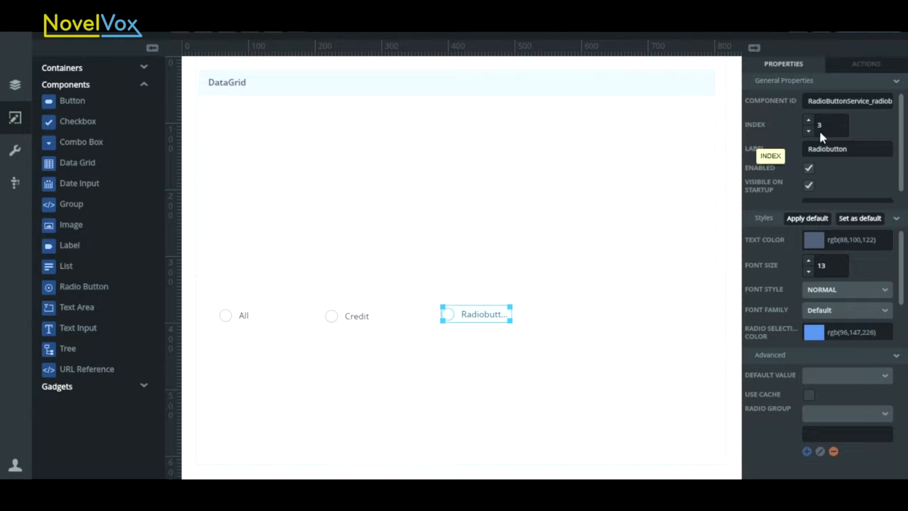
drag(863, 151, 804, 152)
text(Debit)
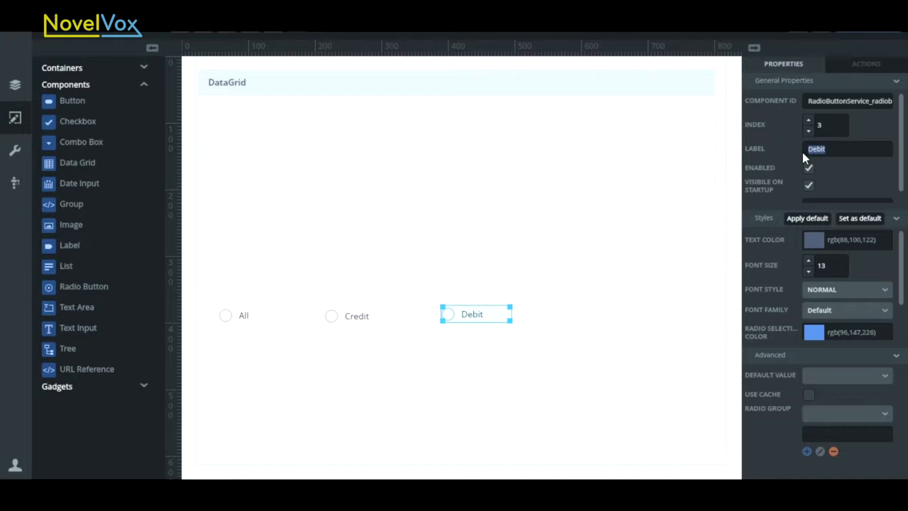
double_click(808, 101)
text(Debit)
click(841, 413)
click(831, 440)
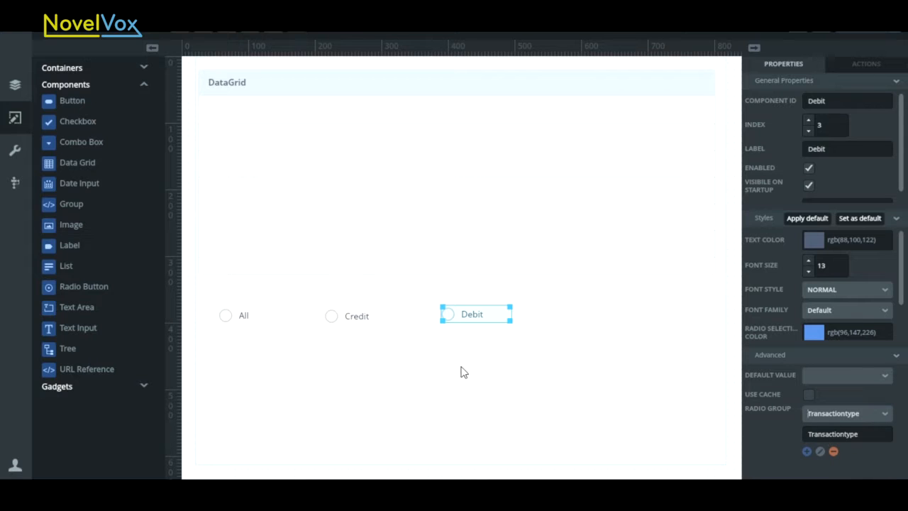
click(342, 317)
click(254, 316)
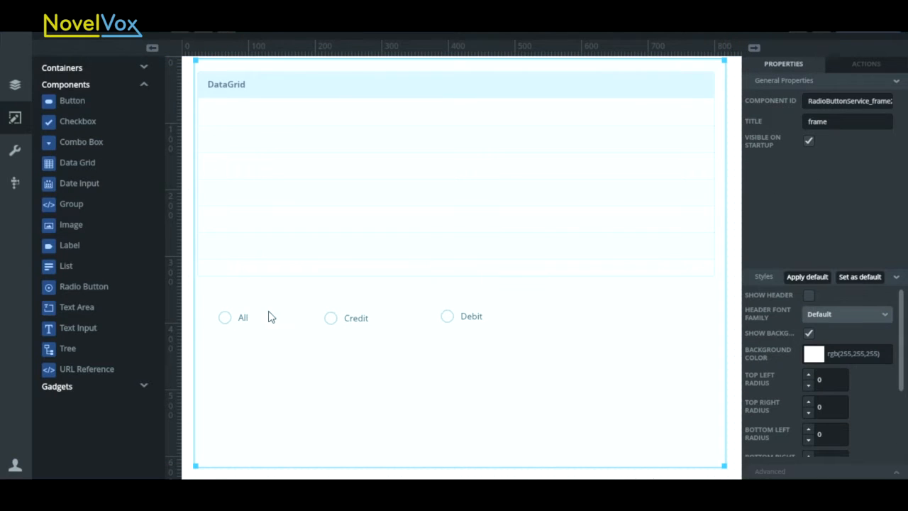
- Leave the designer and examine the SelectAccount and SelectAccount_ByType queries of the Testingdata database, including the #type# parameter
click(19, 48)
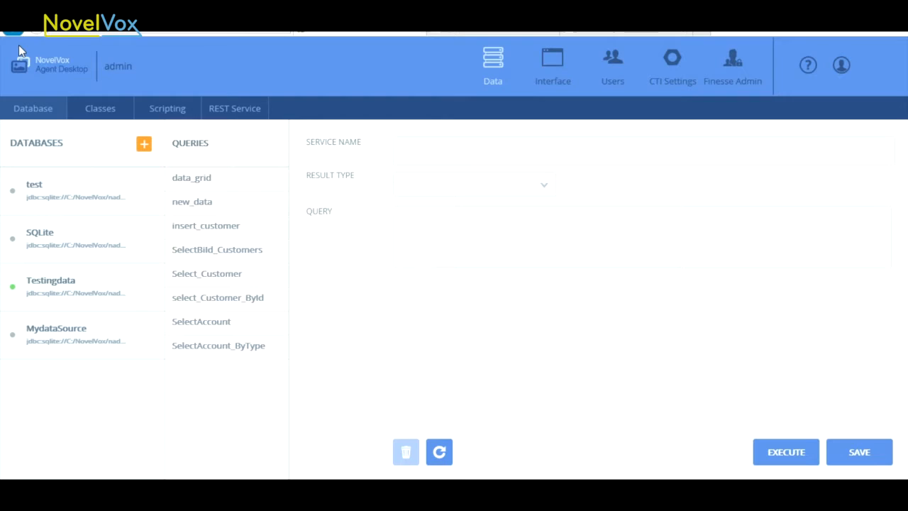
click(218, 328)
click(241, 351)
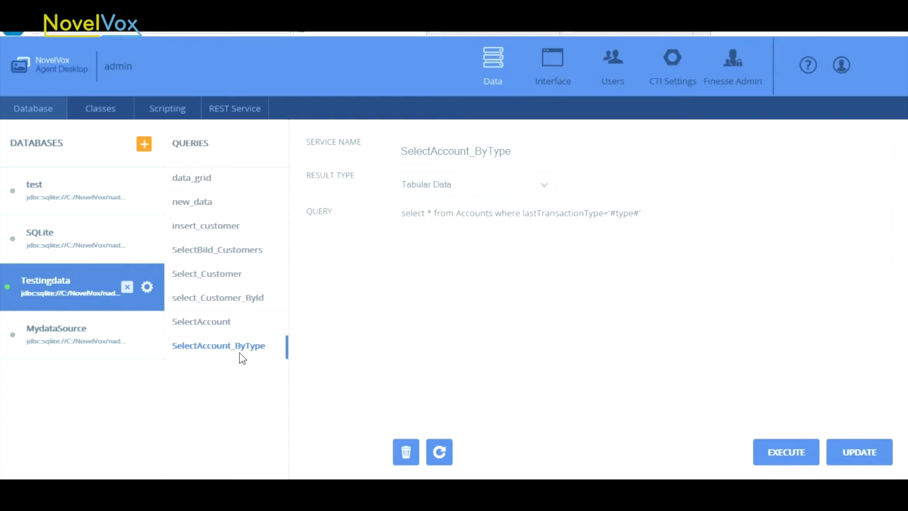
click(250, 326)
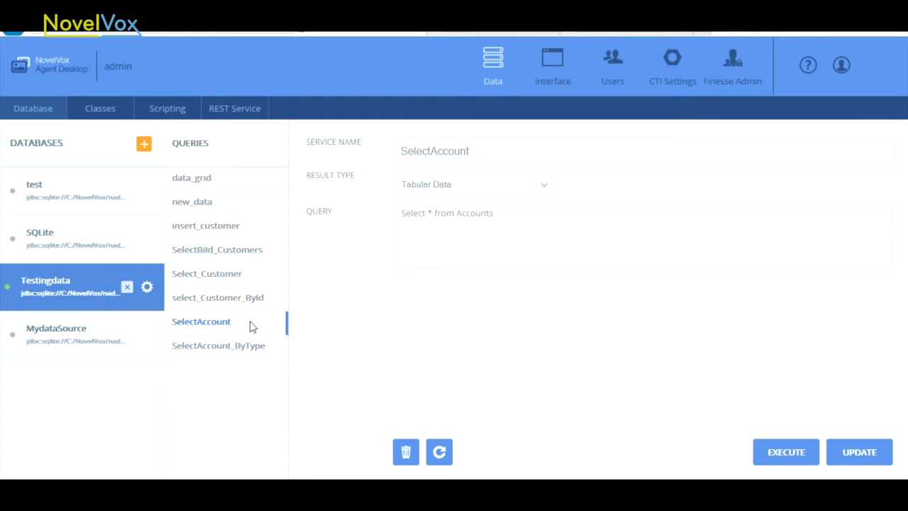
click(520, 218)
drag(519, 218, 414, 213)
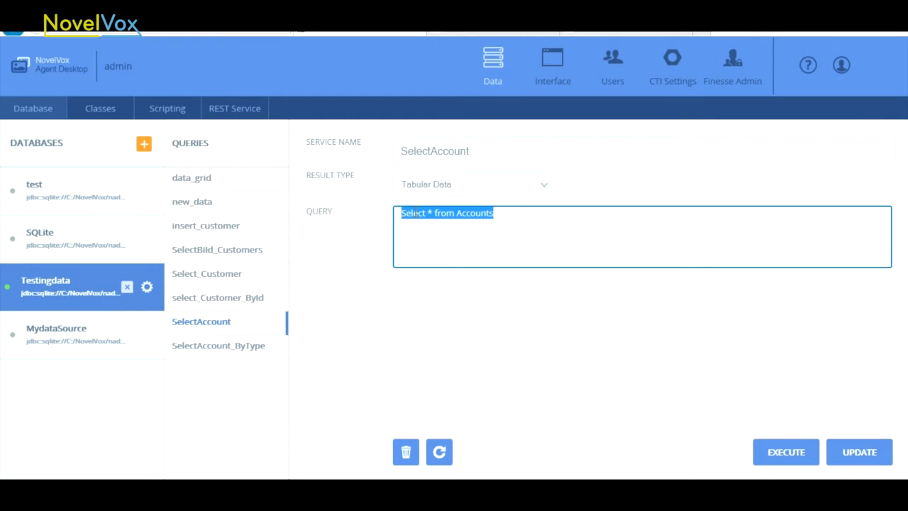
click(454, 233)
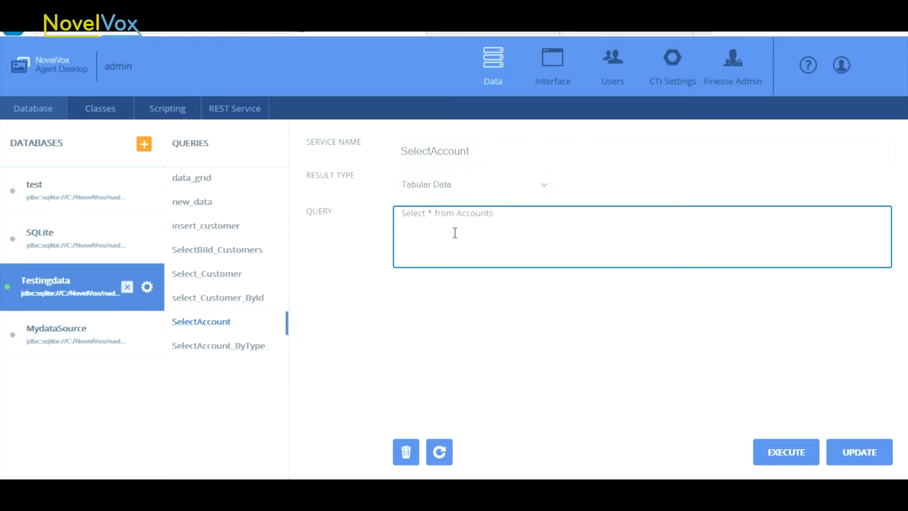
click(223, 357)
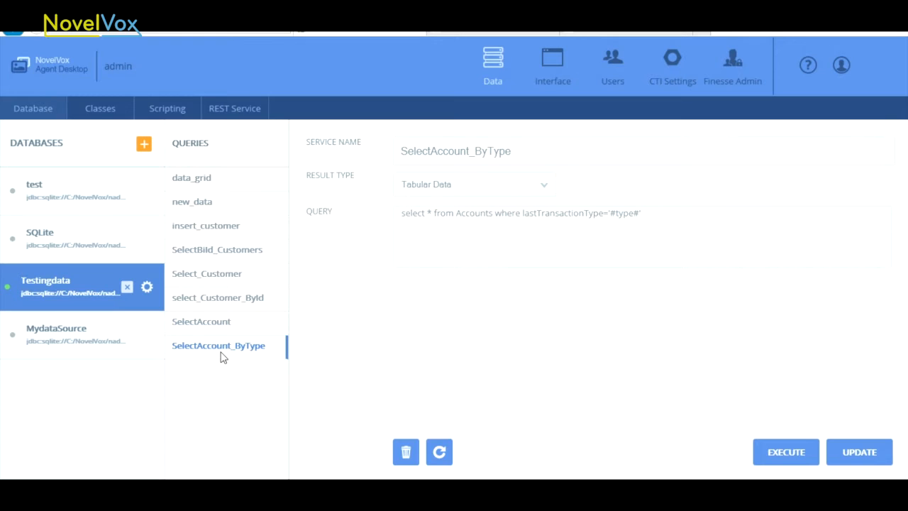
drag(609, 215, 647, 221)
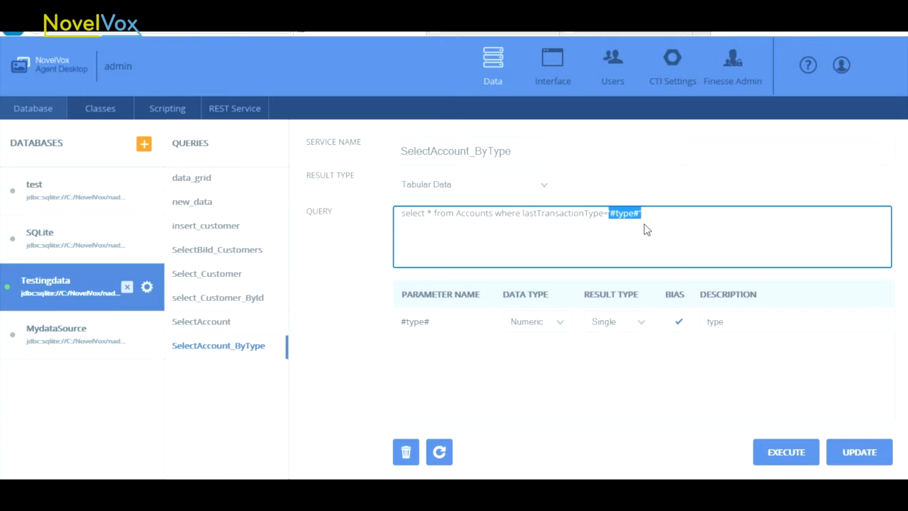
- Return to the RadioButtonService page and add a Request Service action to the All radio button's onChange event
click(553, 77)
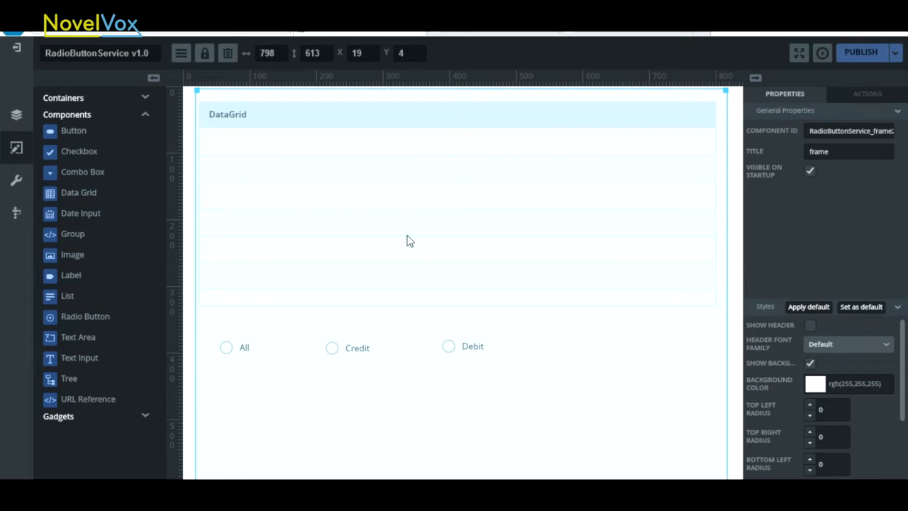
click(235, 351)
click(244, 349)
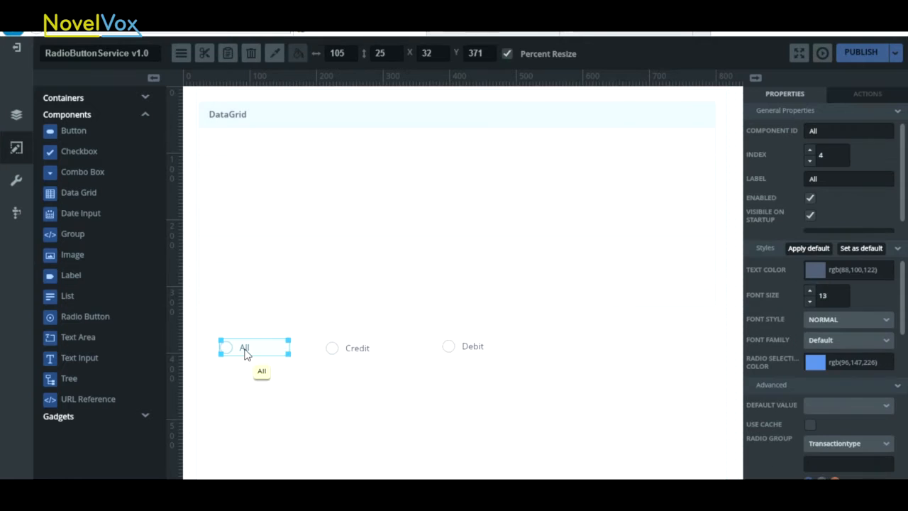
click(867, 95)
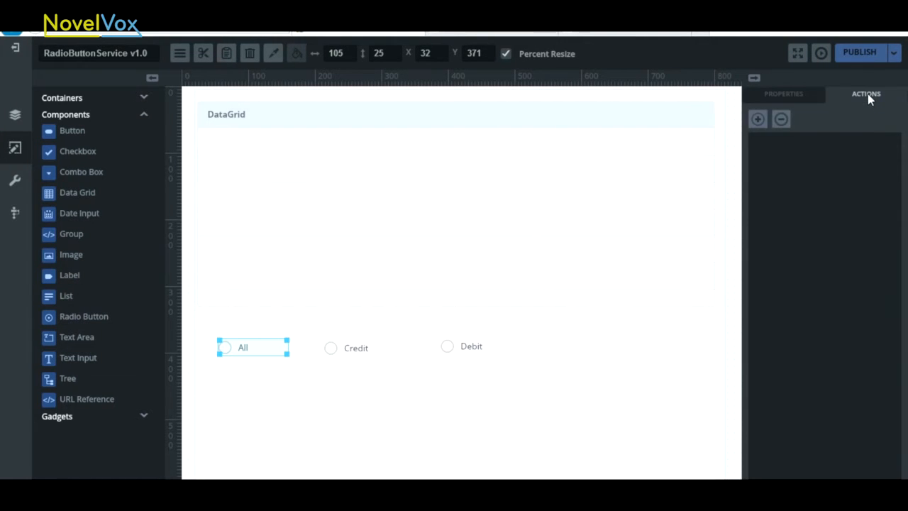
click(758, 120)
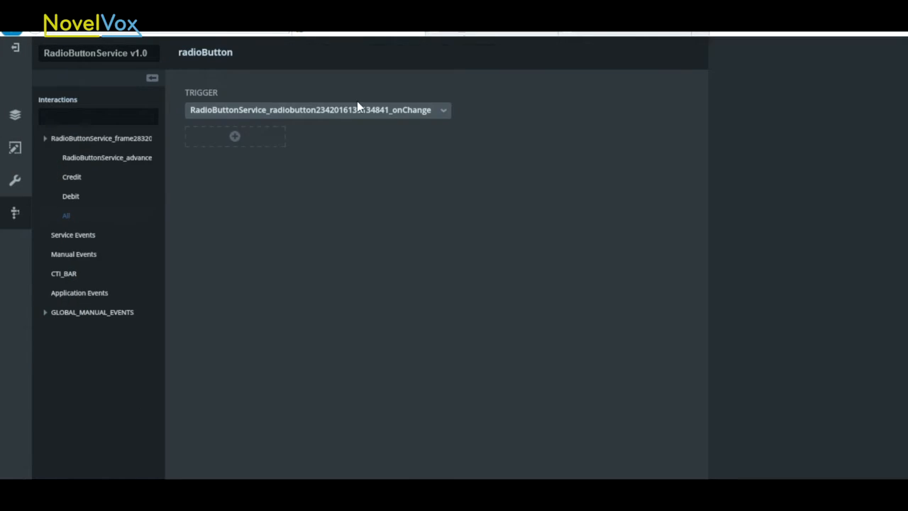
click(234, 136)
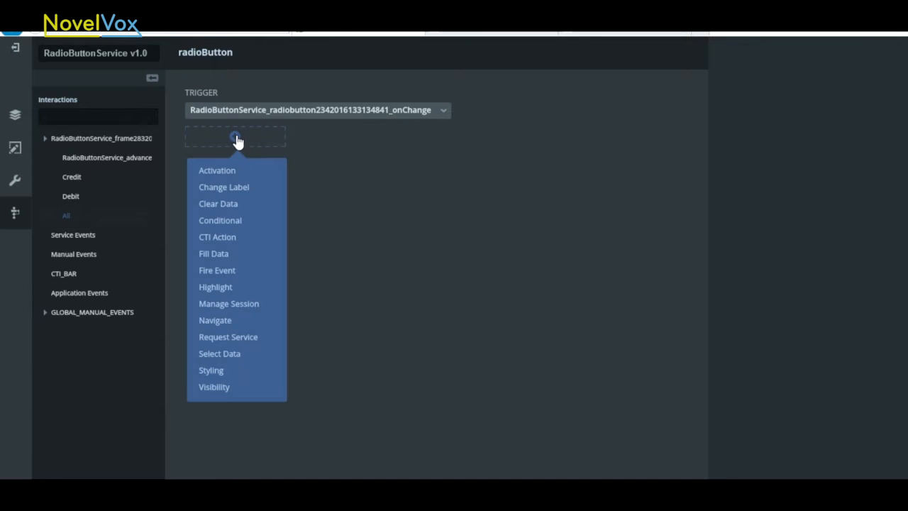
click(213, 337)
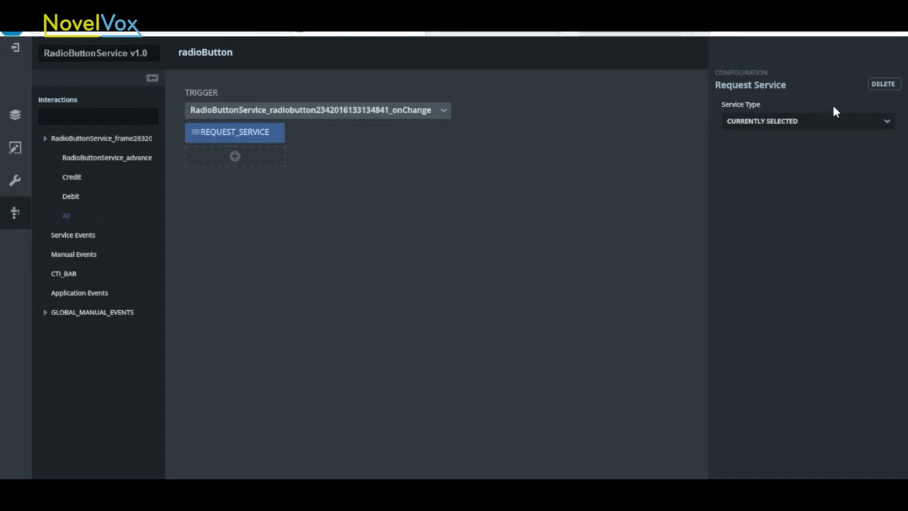
- Set the All button's request to the DB service SelectAccount and save the action
click(886, 124)
click(740, 178)
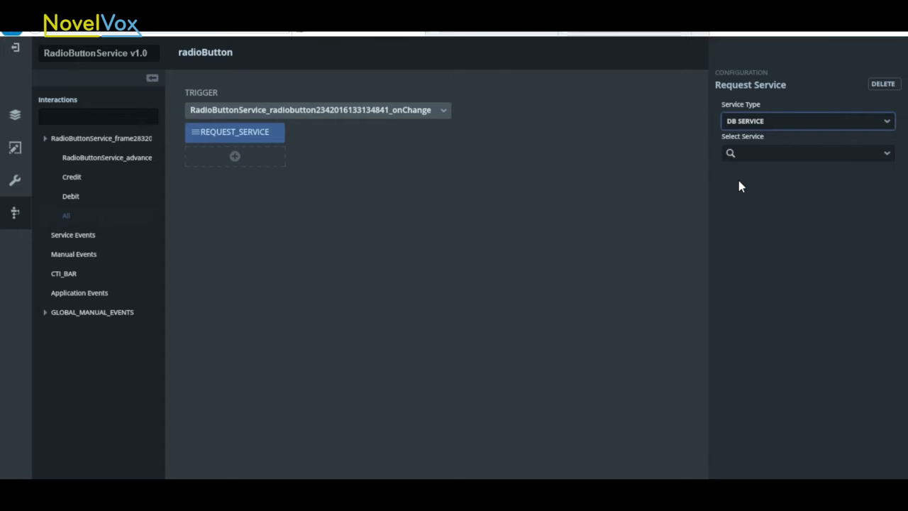
click(887, 154)
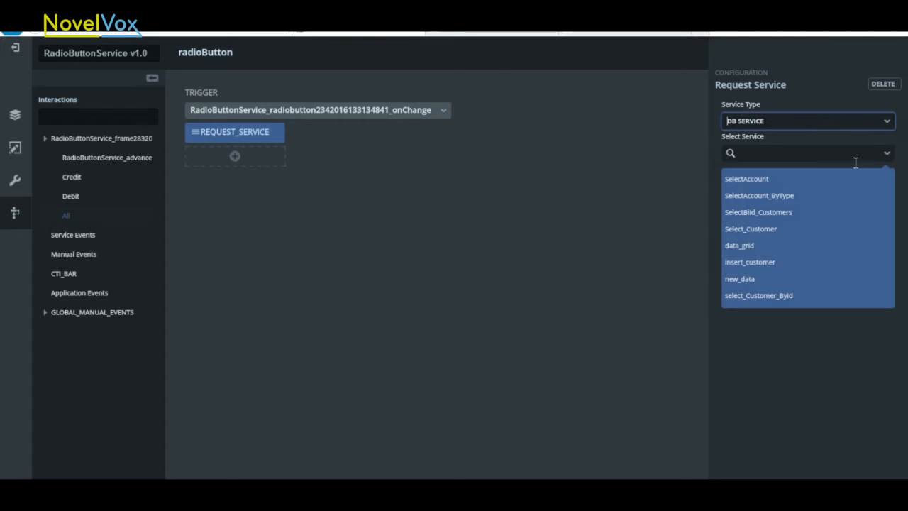
click(770, 179)
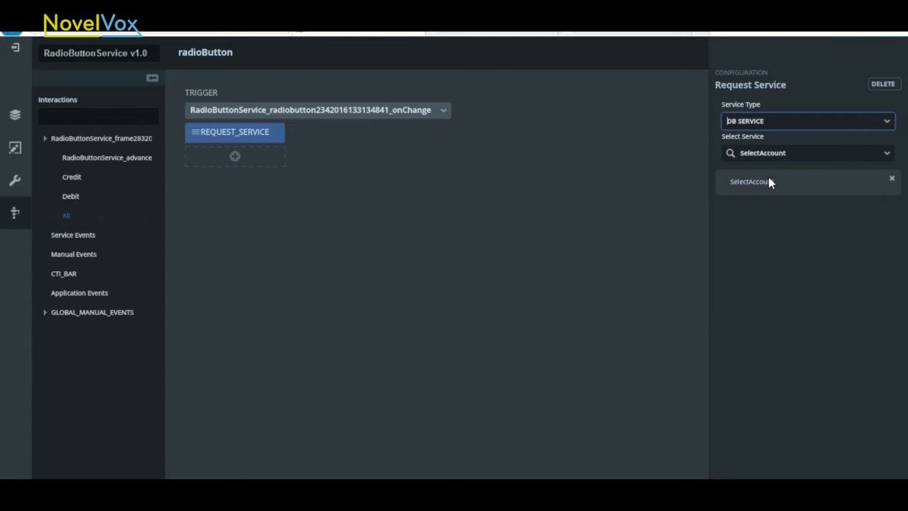
click(829, 466)
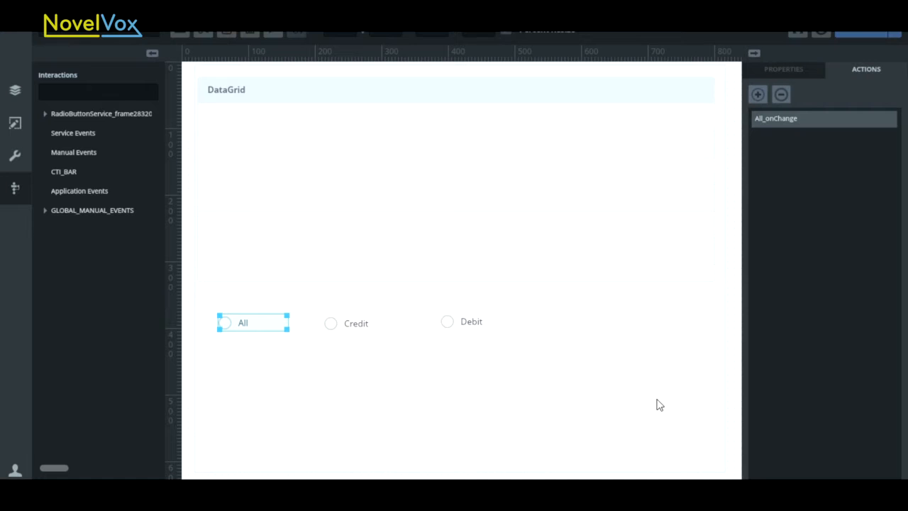
- Add a Request Service action to the Credit radio button's onChange event that calls the DB service SelectAccount_ByType
click(352, 323)
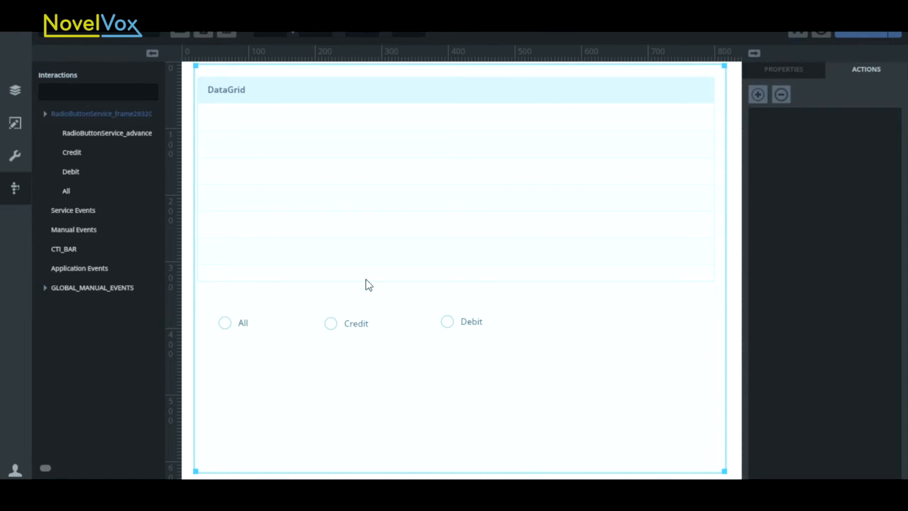
click(348, 332)
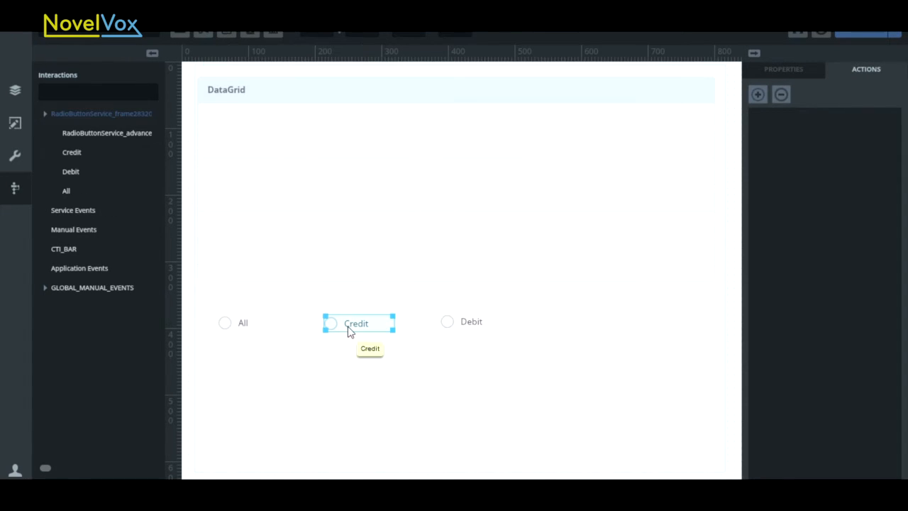
click(757, 87)
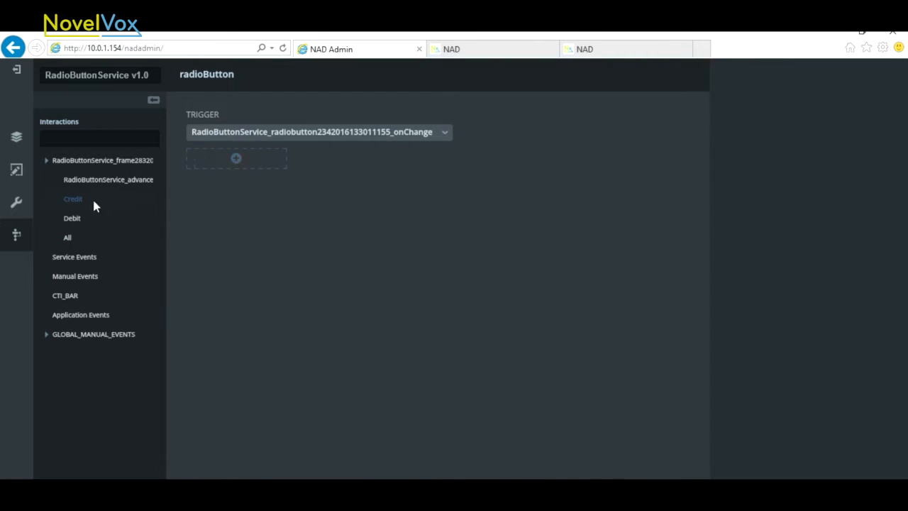
click(237, 159)
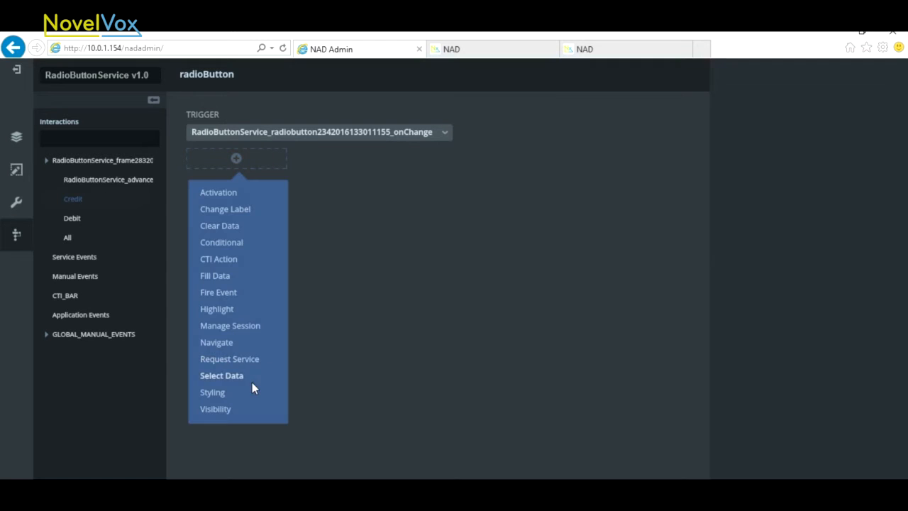
click(239, 358)
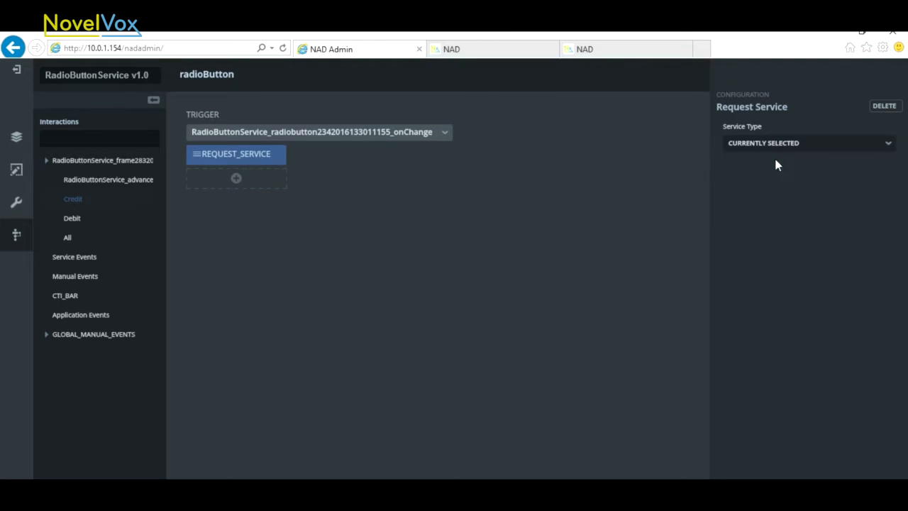
click(890, 147)
click(734, 202)
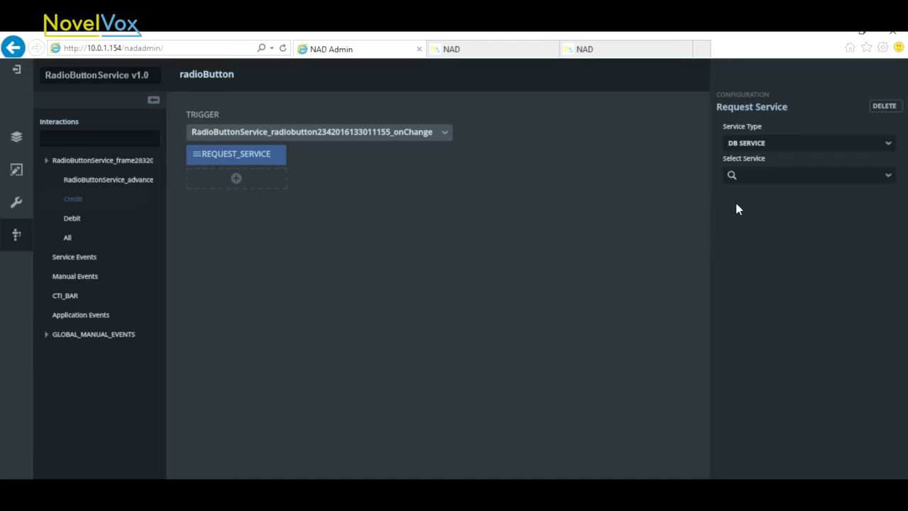
click(888, 176)
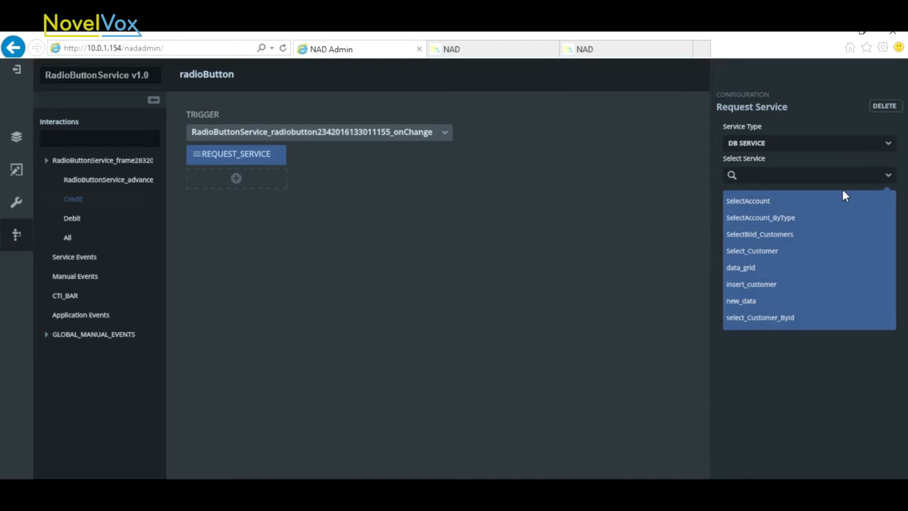
click(775, 217)
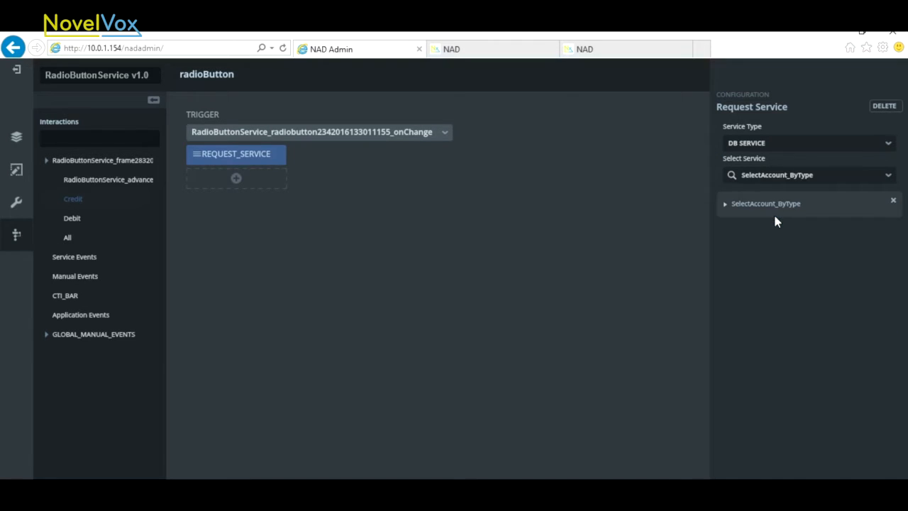
- Set the type parameter of the Credit button's request to the constant value CREDIT and save the action
click(725, 206)
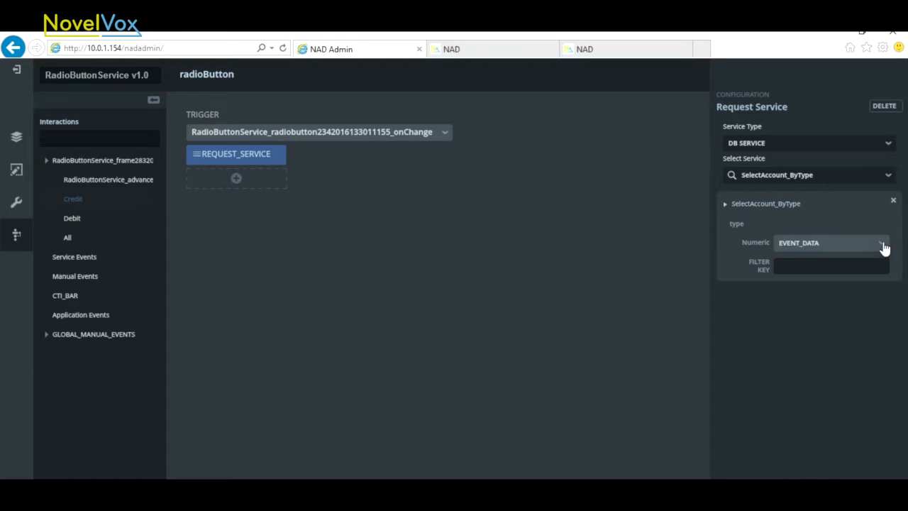
click(883, 245)
click(855, 265)
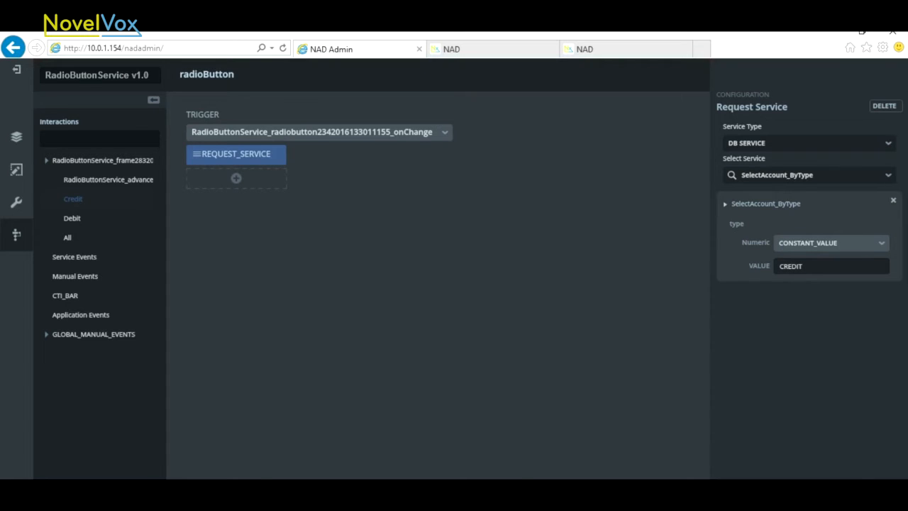
click(856, 463)
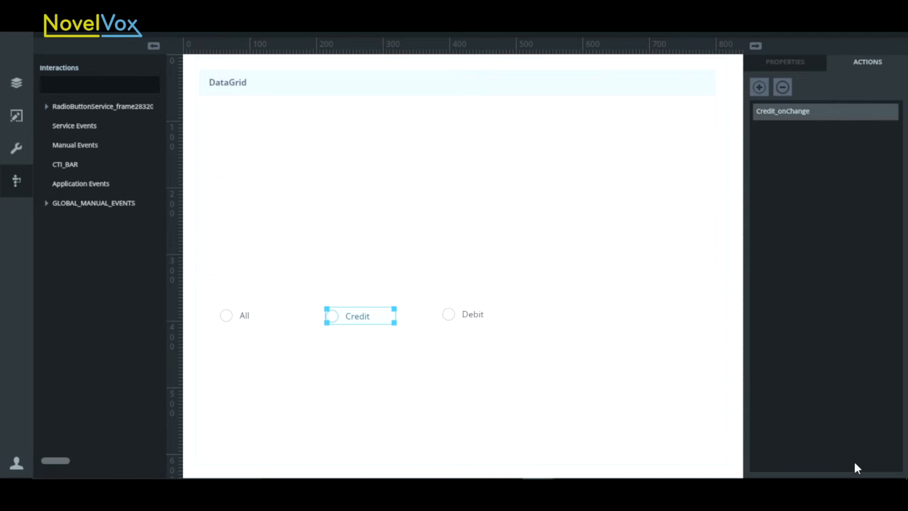
- Add a Request Service action to the Debit radio button's onChange event that calls the DB service SelectAccount_ByType
click(479, 319)
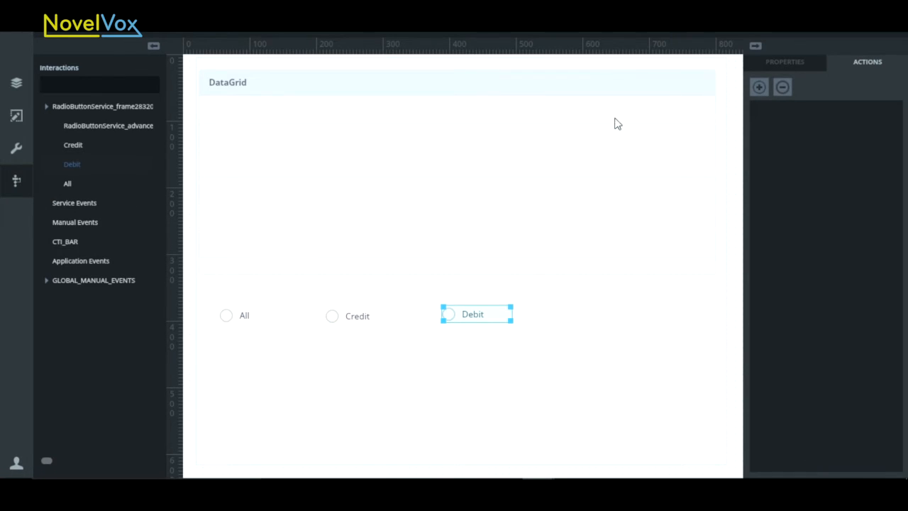
click(760, 88)
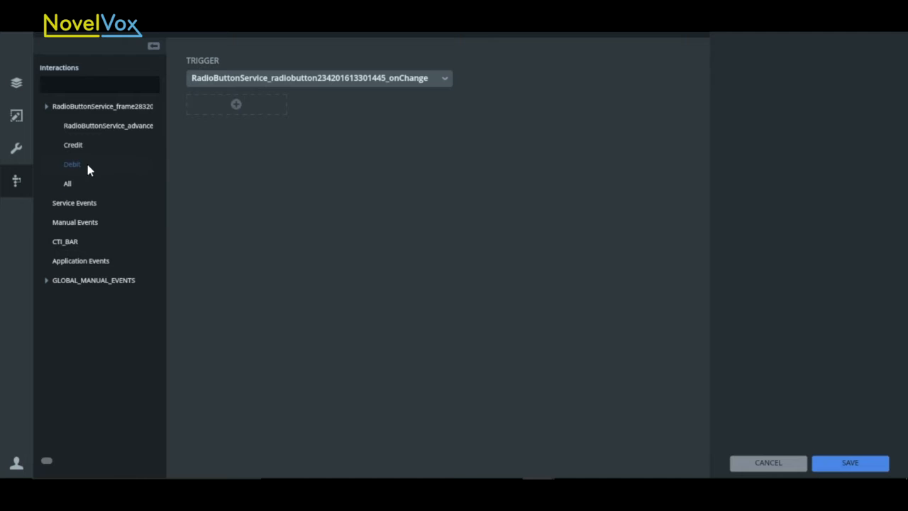
click(238, 108)
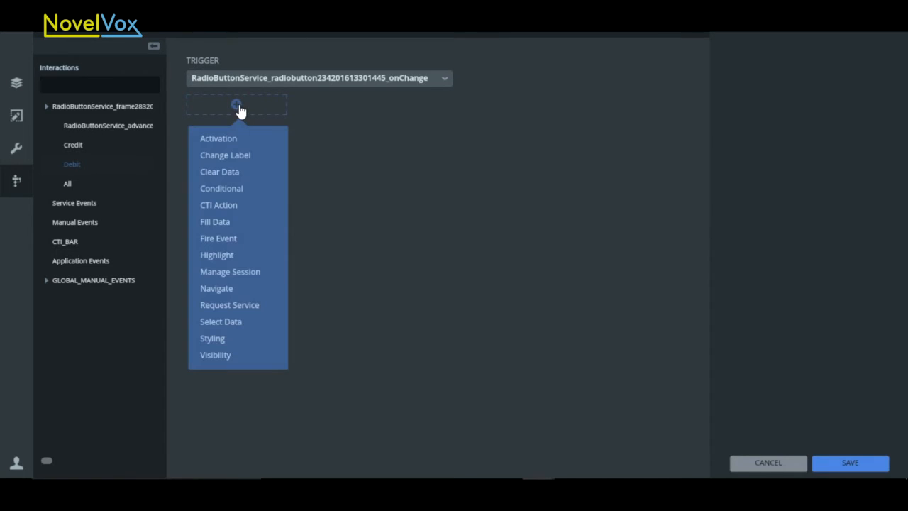
click(237, 305)
click(836, 90)
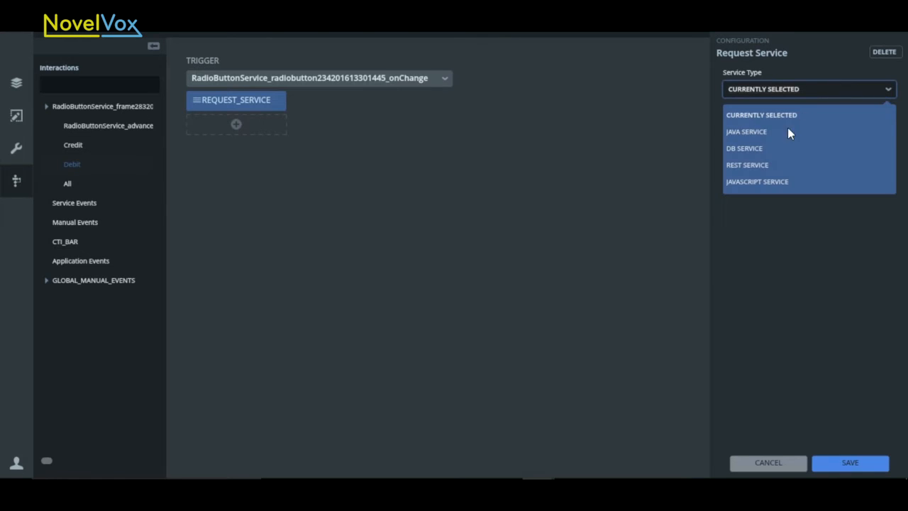
click(753, 149)
click(770, 121)
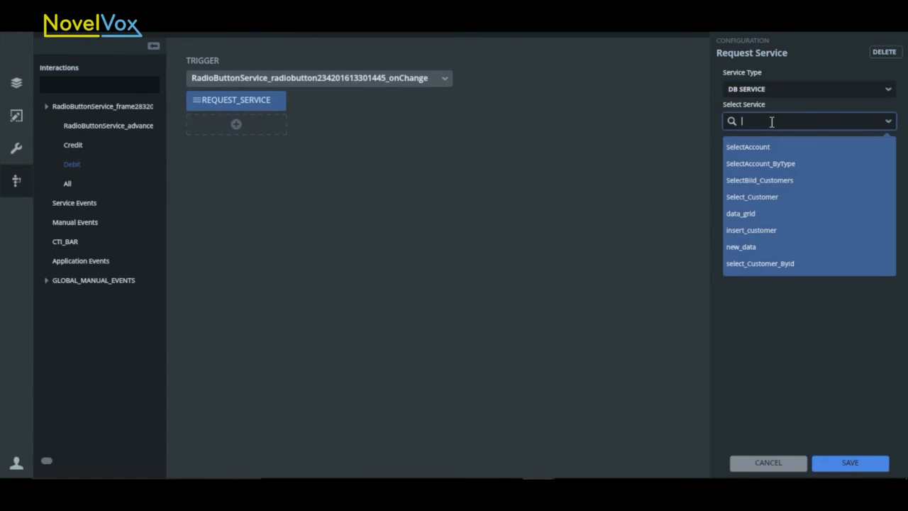
click(772, 165)
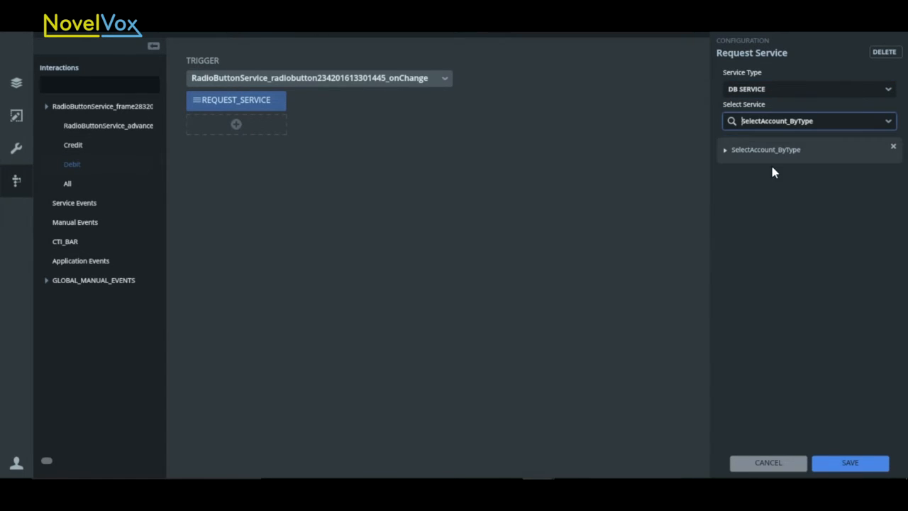
- Set the type parameter of the Debit button's request to the constant value DEBIT and save the action
click(726, 153)
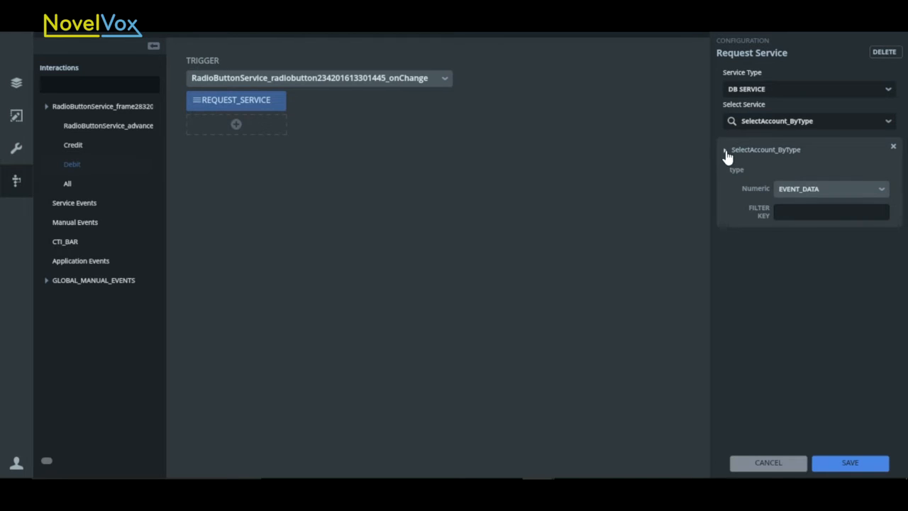
click(829, 190)
click(821, 211)
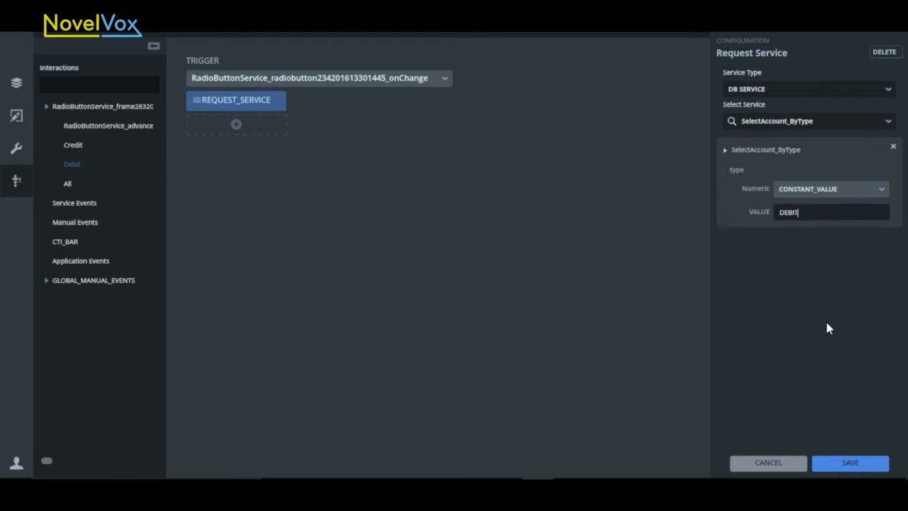
click(866, 462)
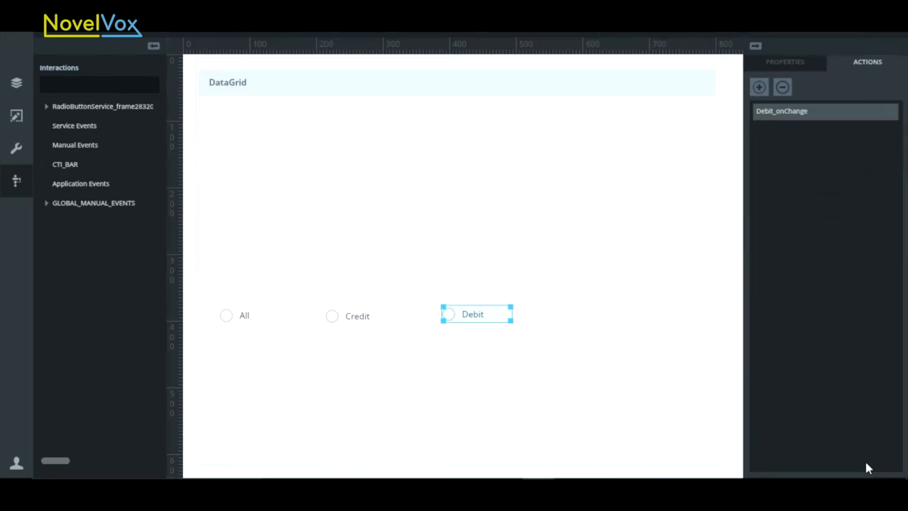
- Give the data grid a Fill Data action triggered by the SelectAccount_ByType service event and save it
click(594, 197)
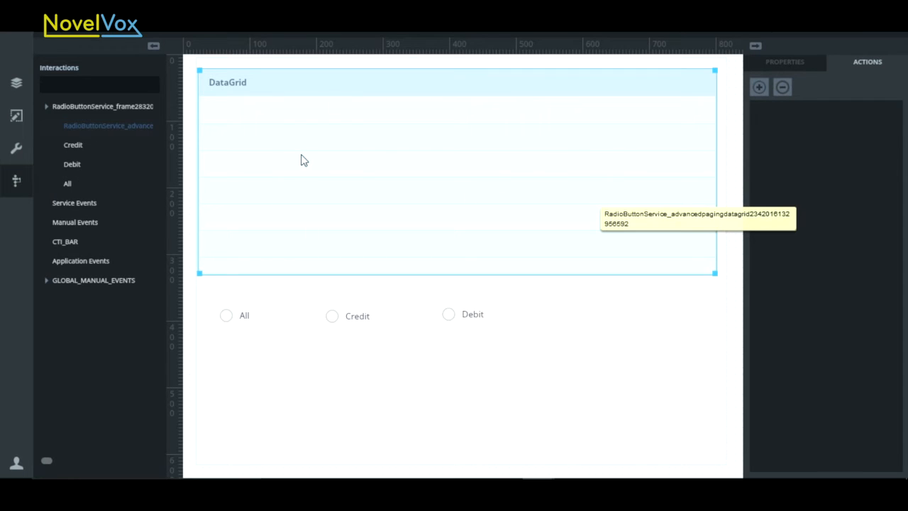
click(760, 88)
click(91, 203)
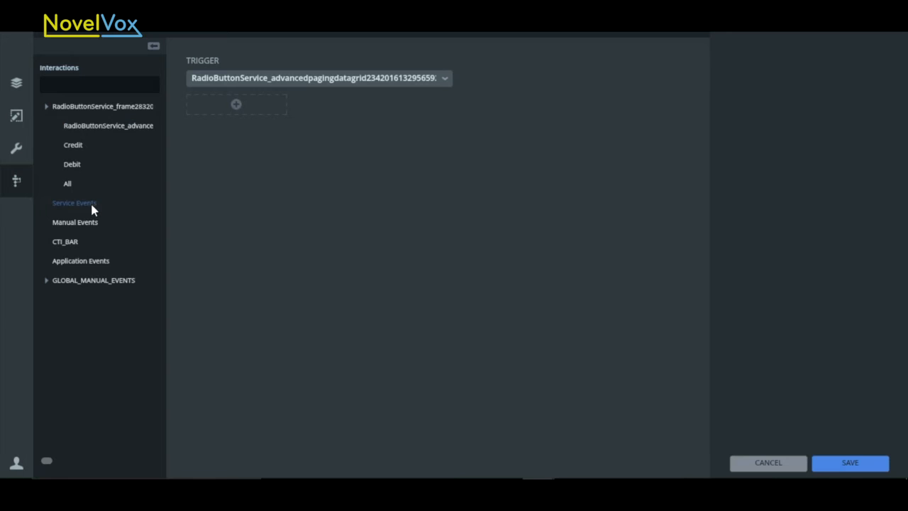
click(238, 106)
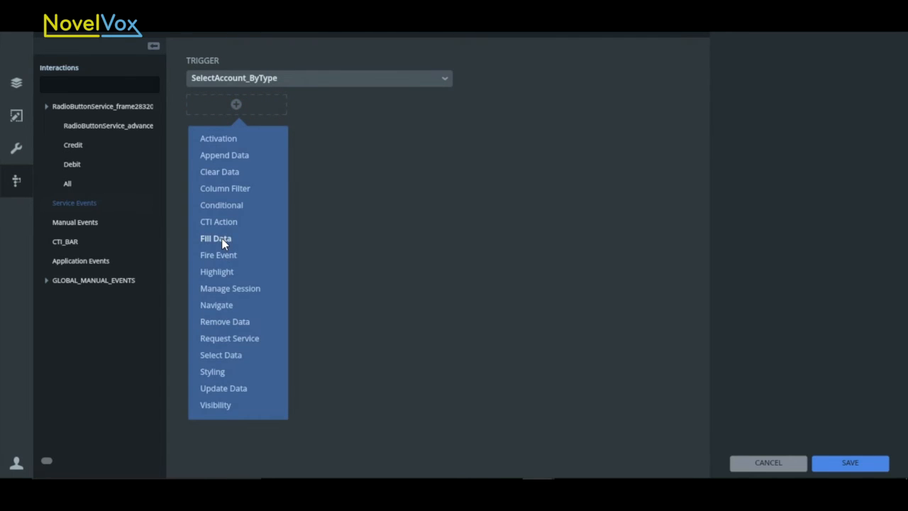
click(222, 239)
click(839, 466)
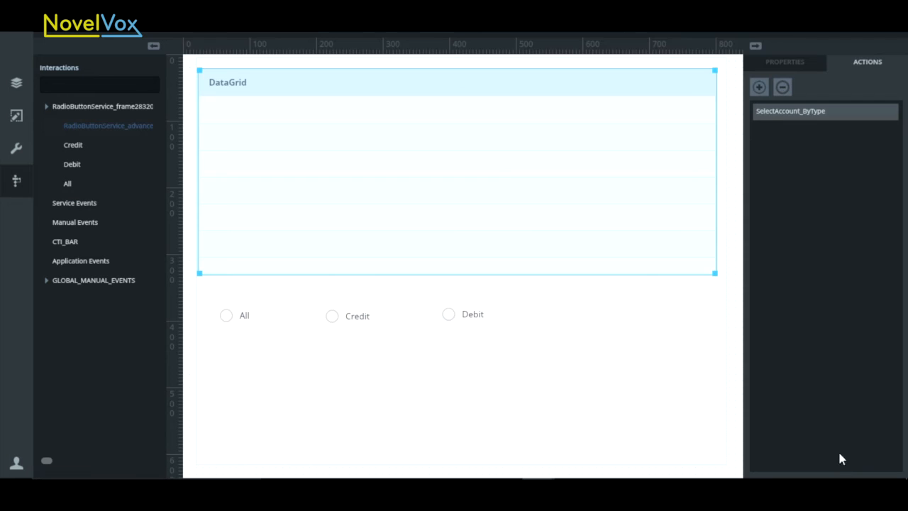
- Add a second Fill Data action to the data grid, triggered by the SelectAccount service event, and save it
click(758, 89)
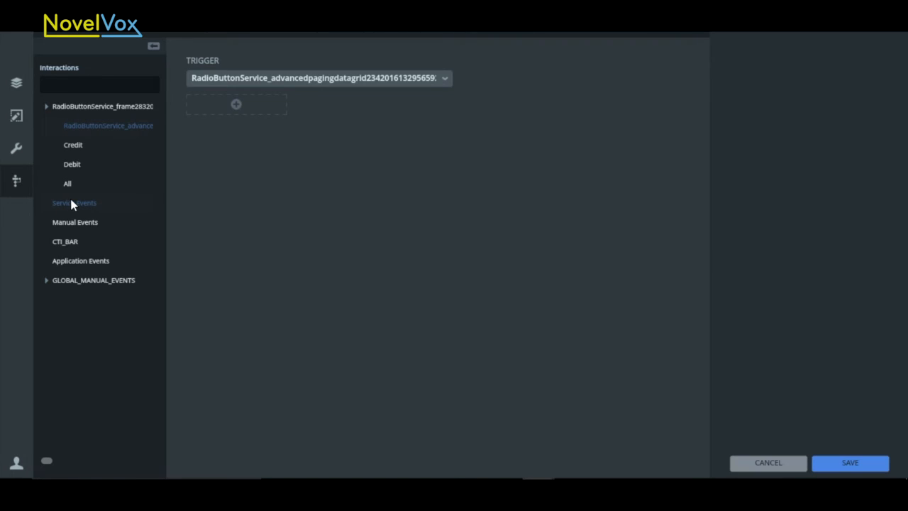
click(71, 203)
click(236, 104)
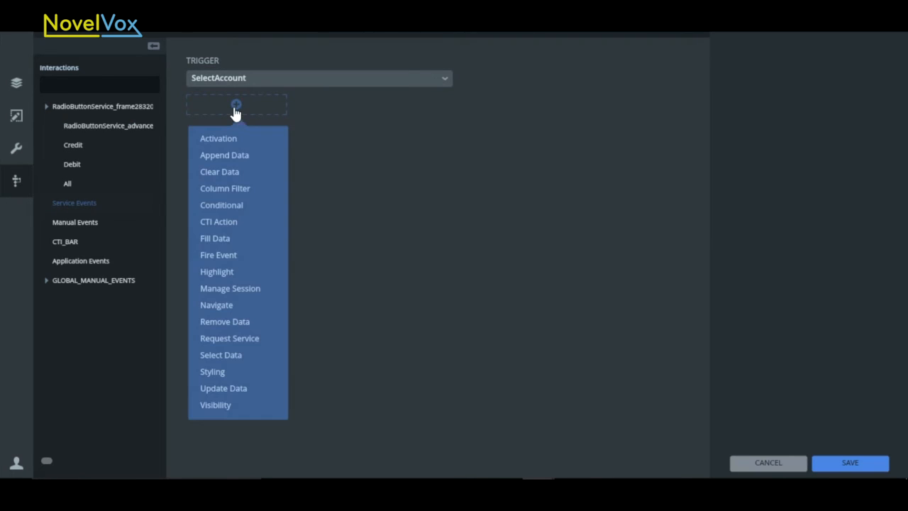
click(220, 238)
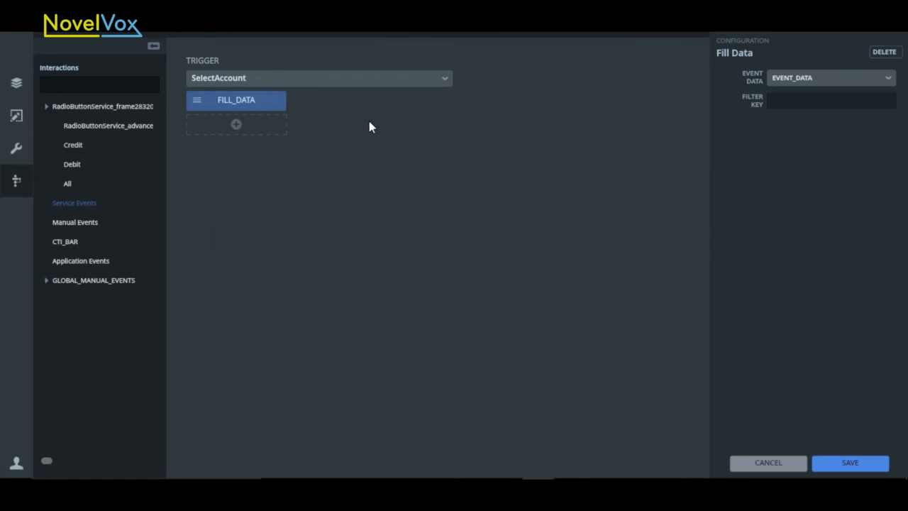
click(837, 463)
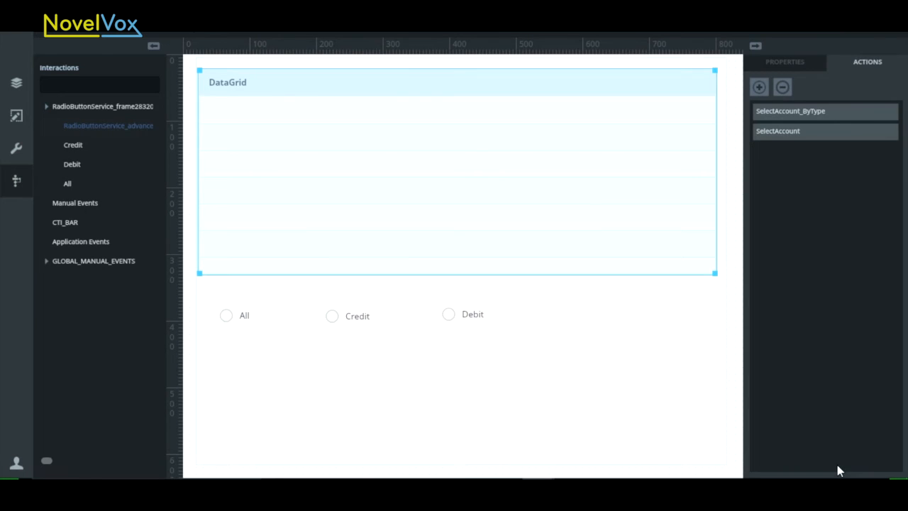
- Publish the RadioButtonService project and reload its published page in the browser
click(895, 51)
click(877, 79)
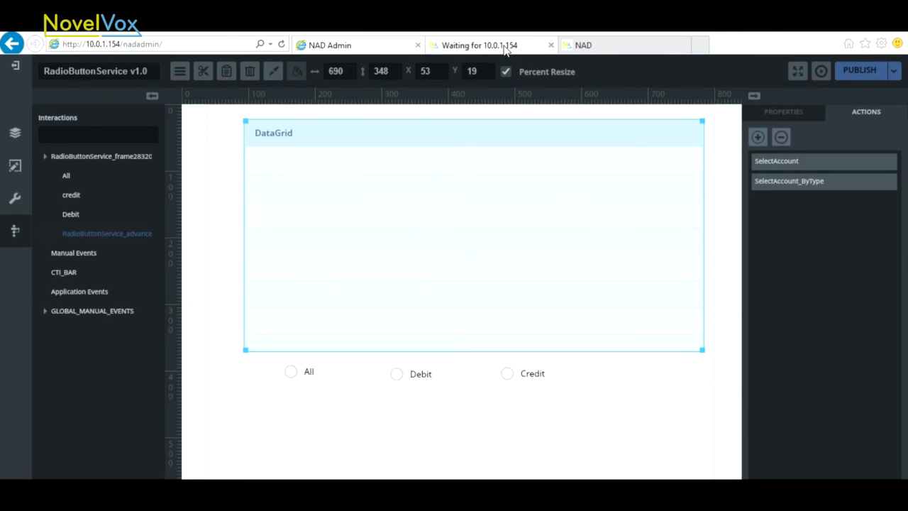
click(505, 46)
click(282, 49)
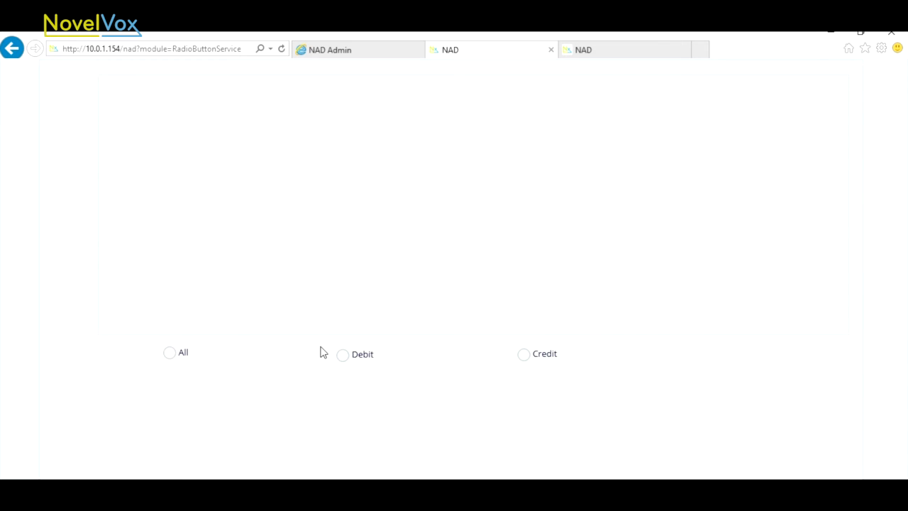
- Test the published page's grid filtering by selecting the All, Debit and Credit radio buttons in turn, ending with Debit again
click(181, 357)
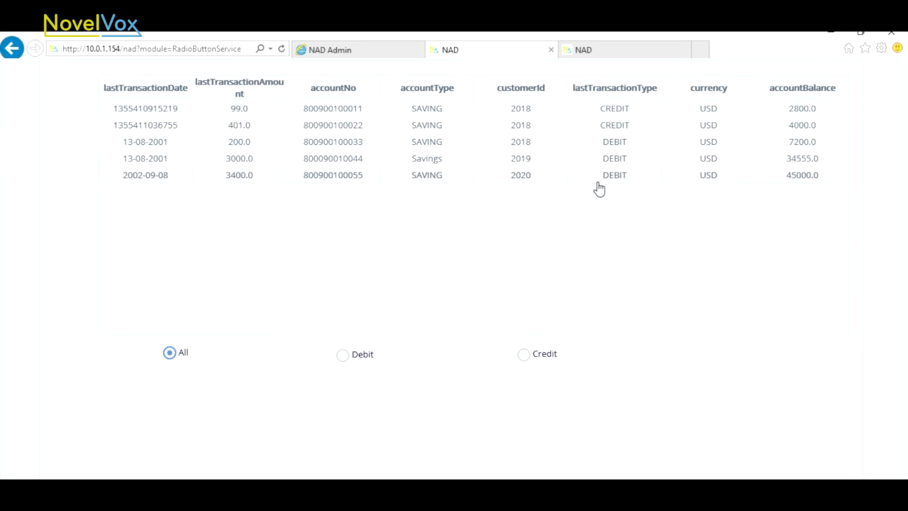
click(362, 361)
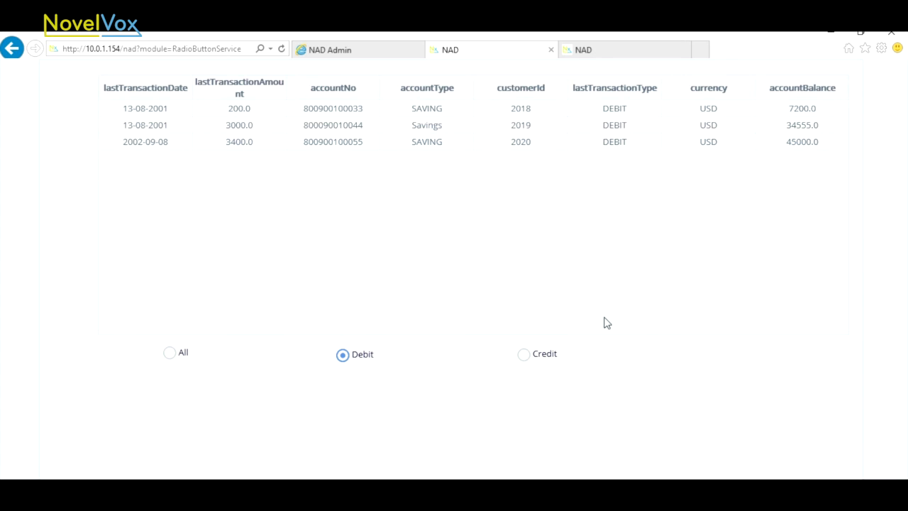
click(545, 357)
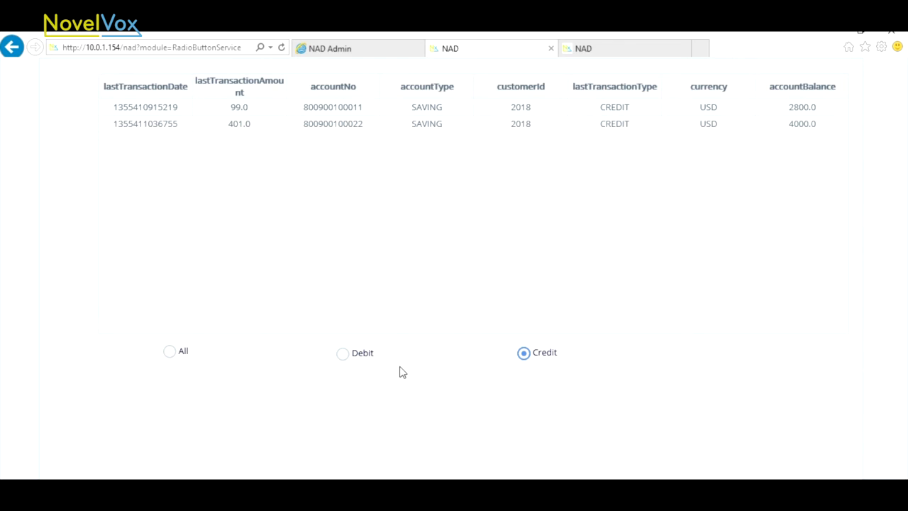
click(345, 361)
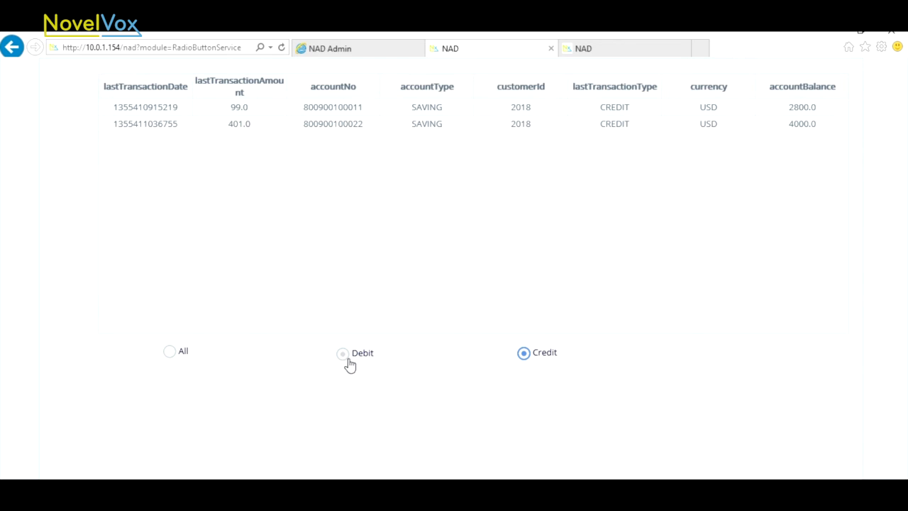